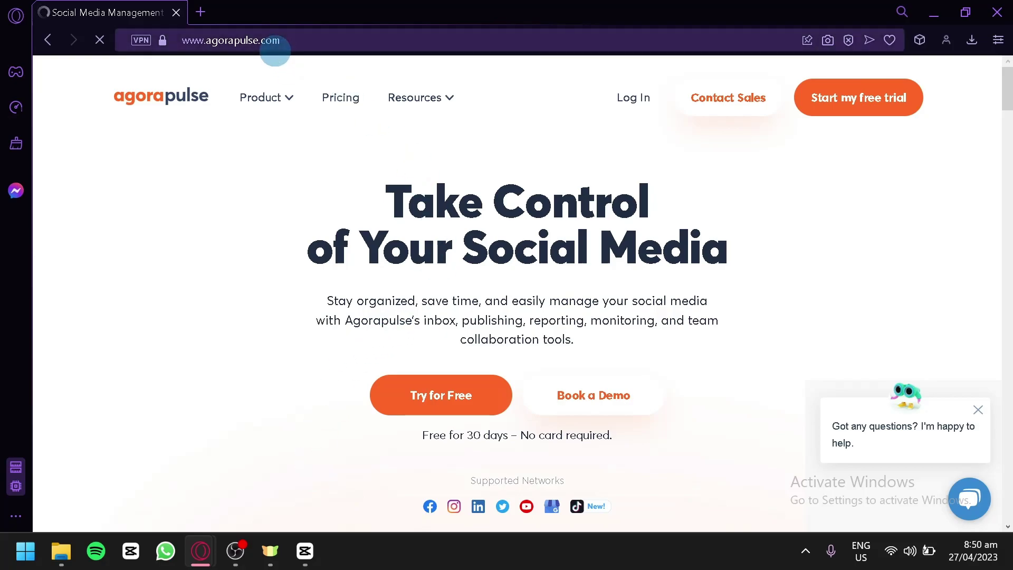
pyautogui.scroll(-15, 366, 209)
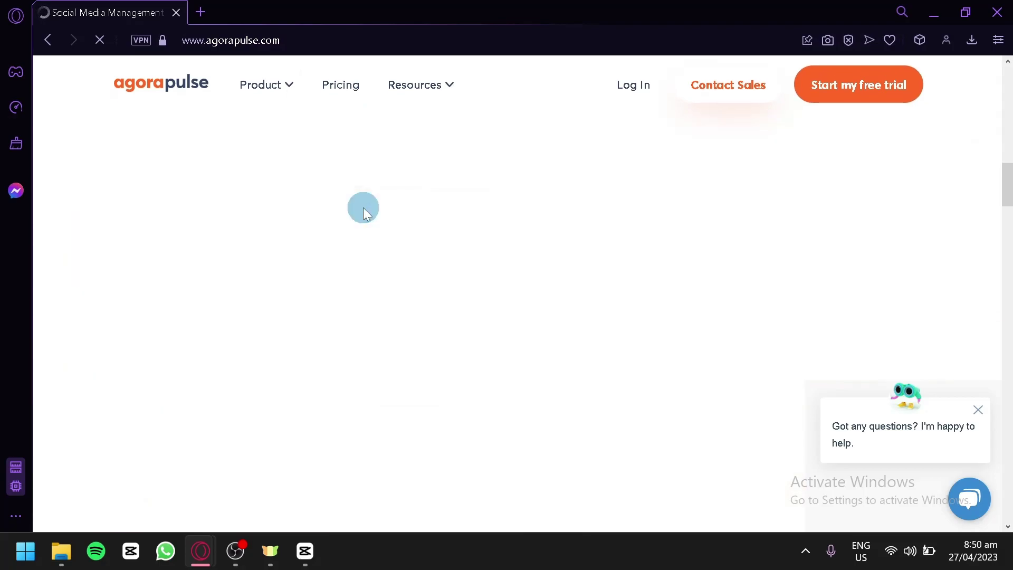
pyautogui.scroll(-5, 357, 246)
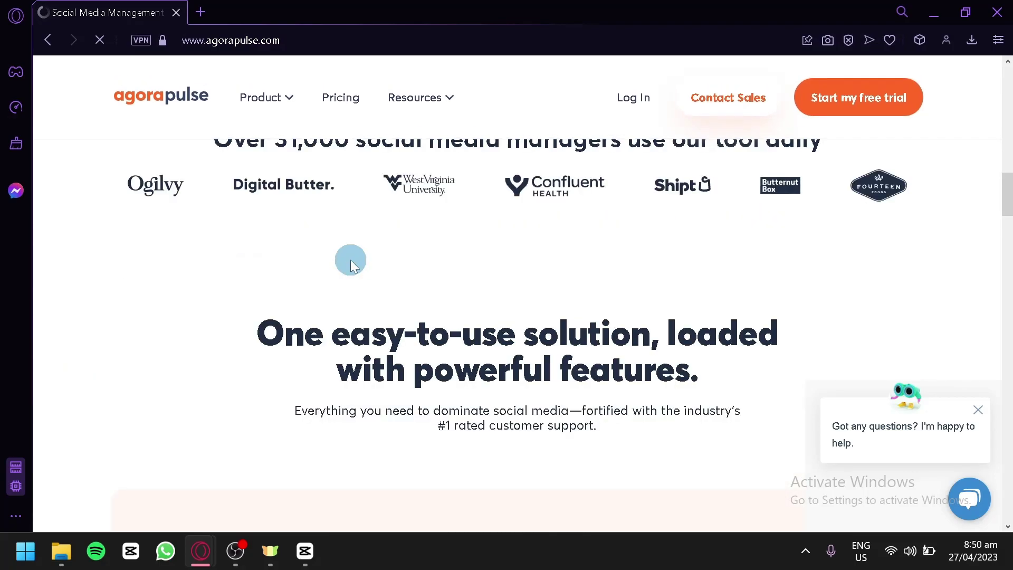
pyautogui.scroll(-5, 345, 269)
pyautogui.scroll(7, 343, 269)
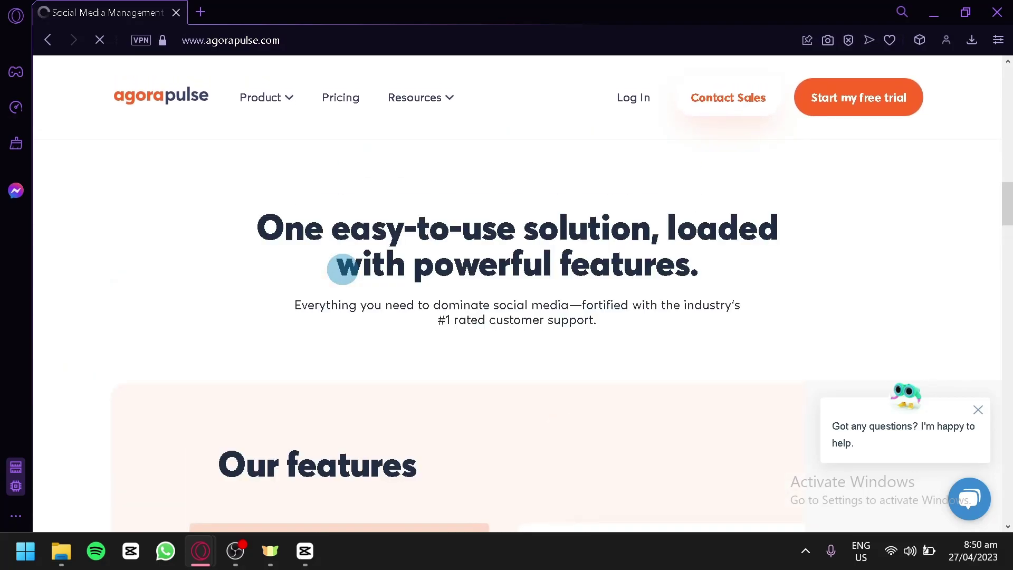
pyautogui.scroll(-8, 444, 321)
pyautogui.scroll(3, 445, 318)
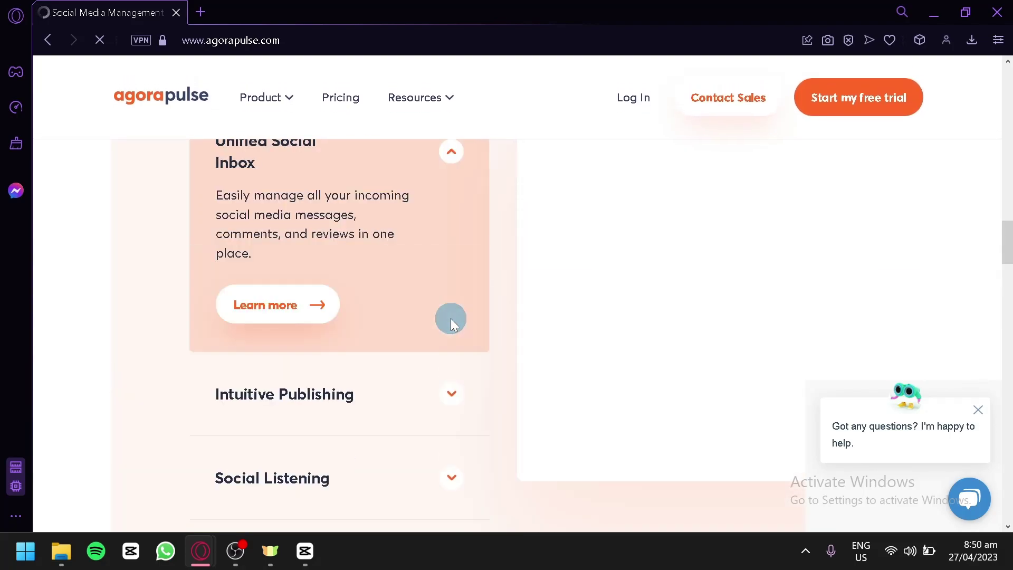
pyautogui.scroll(-2, 450, 320)
pyautogui.scroll(6, 451, 322)
pyautogui.scroll(-2, 338, 327)
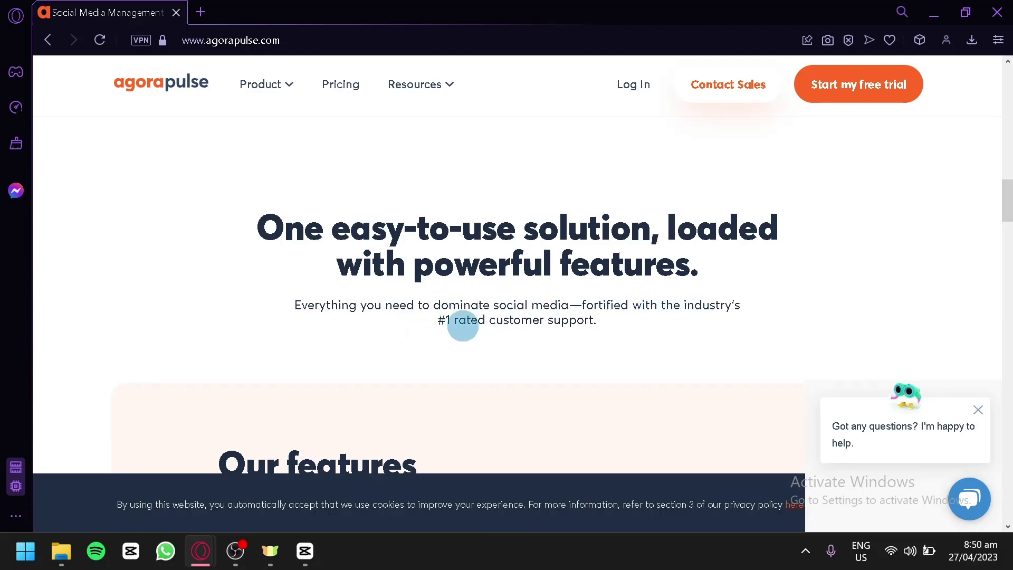
pyautogui.scroll(15, 609, 349)
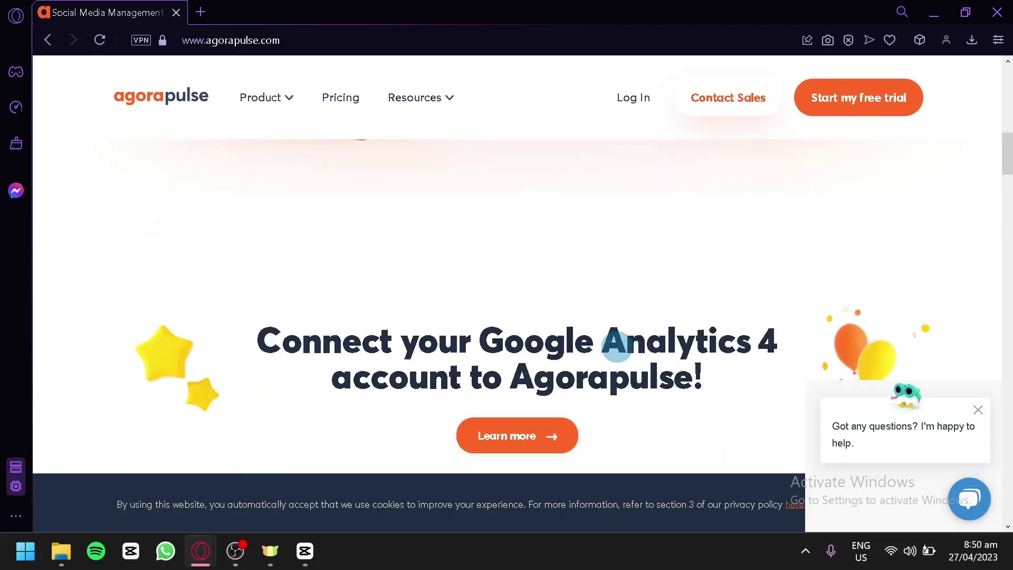
pyautogui.scroll(2, 630, 355)
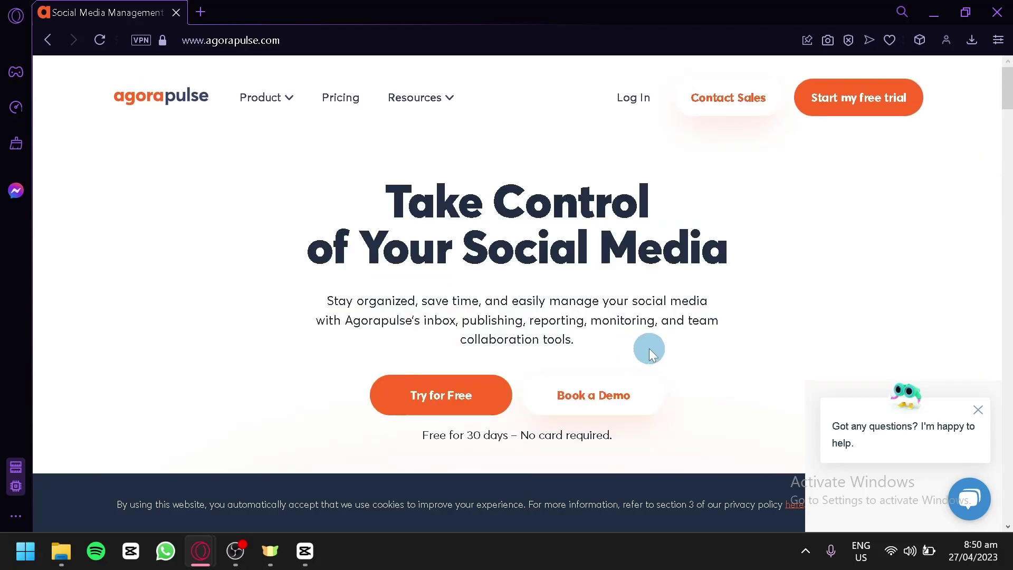
# - Start an Agorapulse free trial with the orange 'Try for Free' button
pyautogui.click(437, 398)
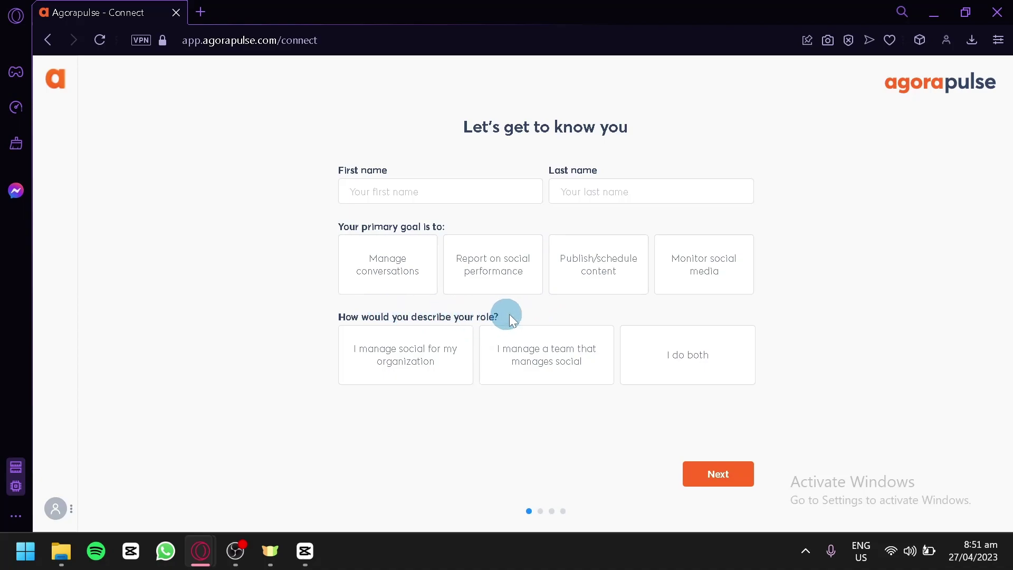
# - Enter the user's first and last name in the onboarding form
pyautogui.click(468, 189)
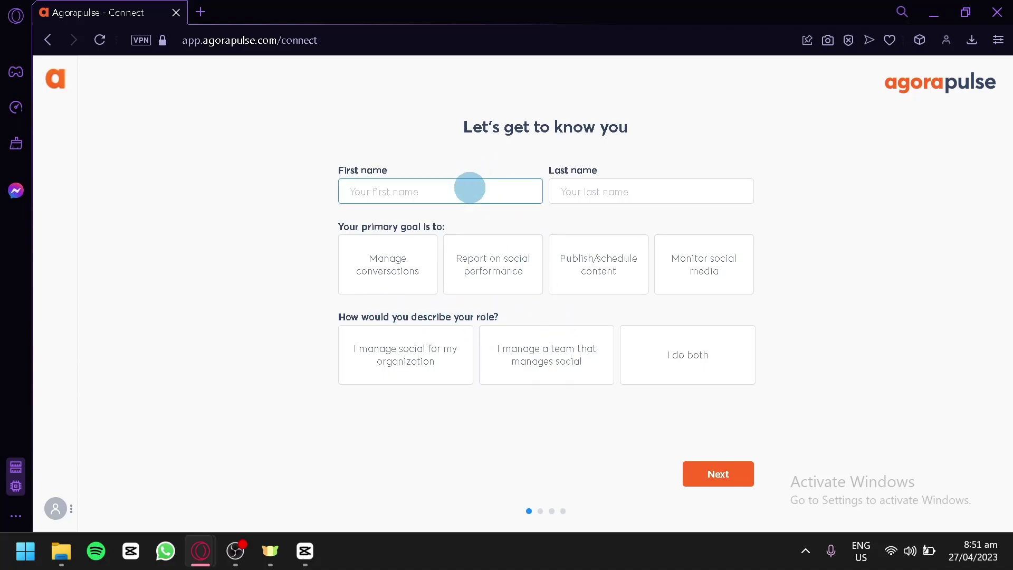
pyautogui.press('Tab')
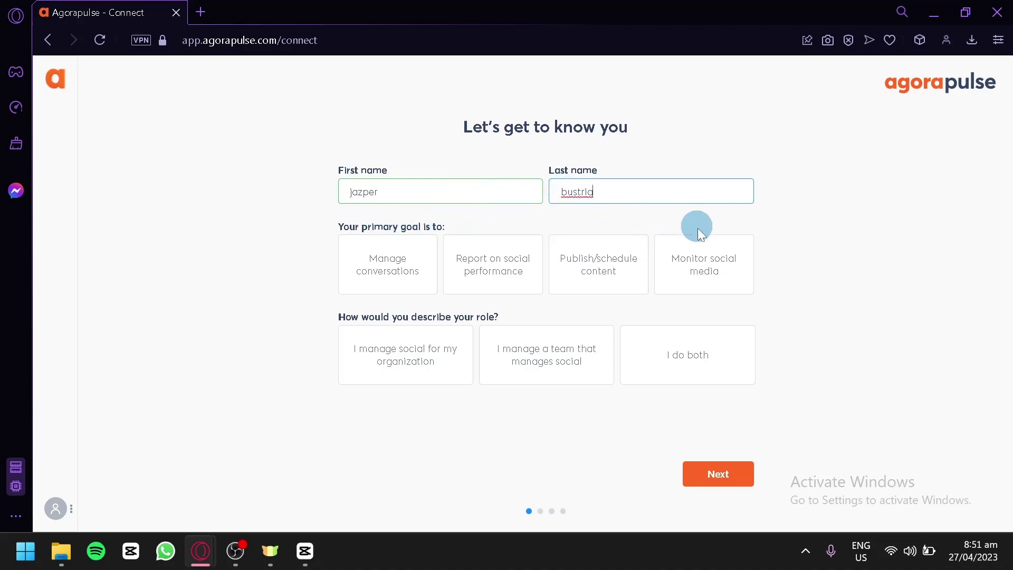
# - Choose 'Monitor social media' as the goal and 'I manage social for my organization' as the role
pyautogui.click(729, 276)
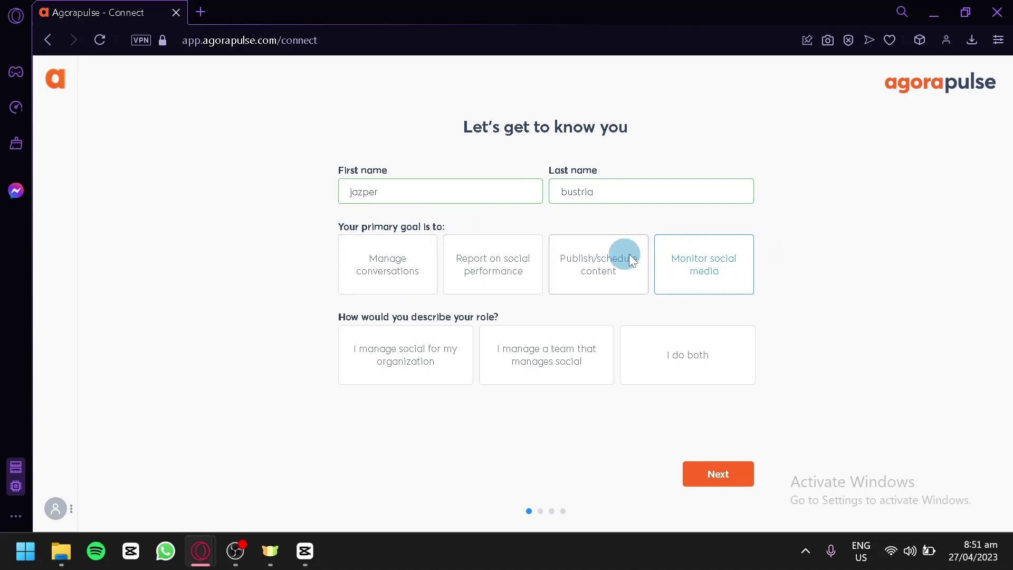
pyautogui.click(418, 286)
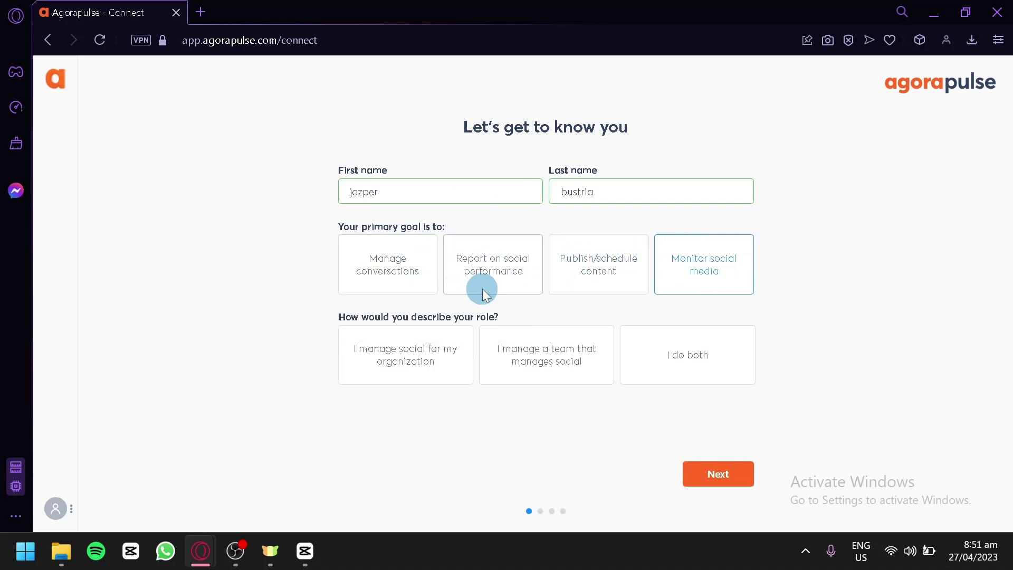
pyautogui.click(508, 289)
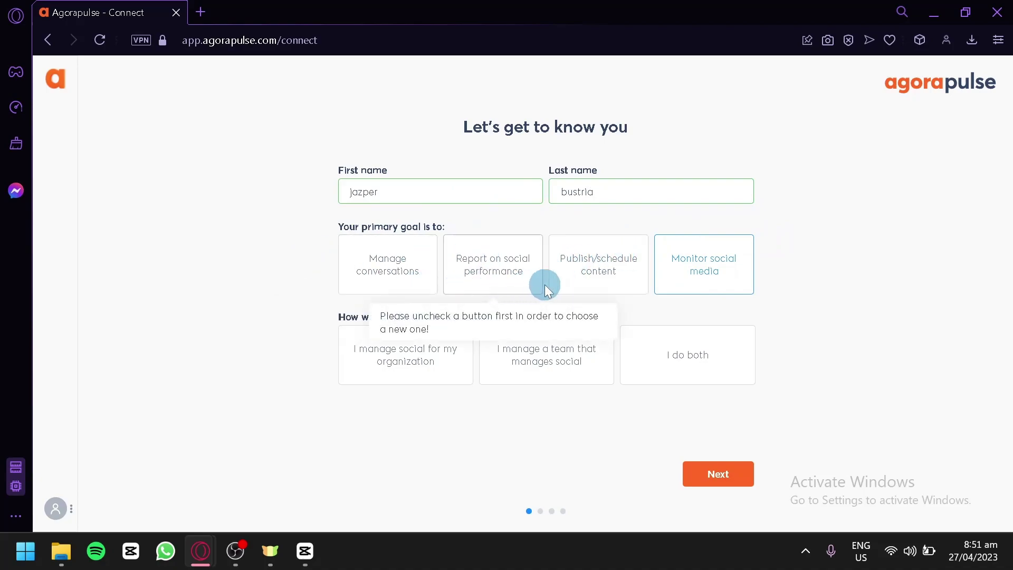
pyautogui.click(601, 285)
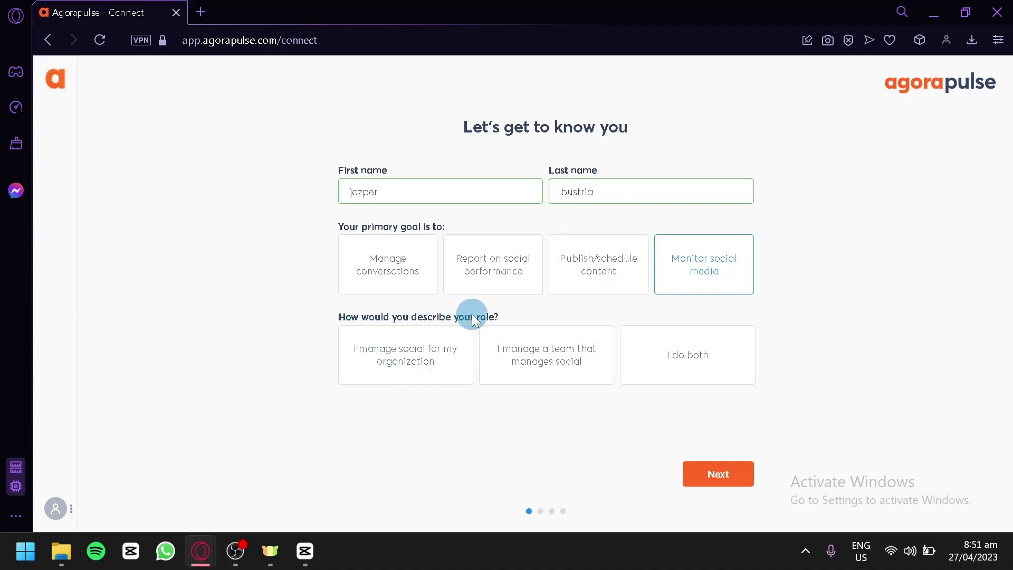
pyautogui.rightClick(317, 386)
pyautogui.click(375, 470)
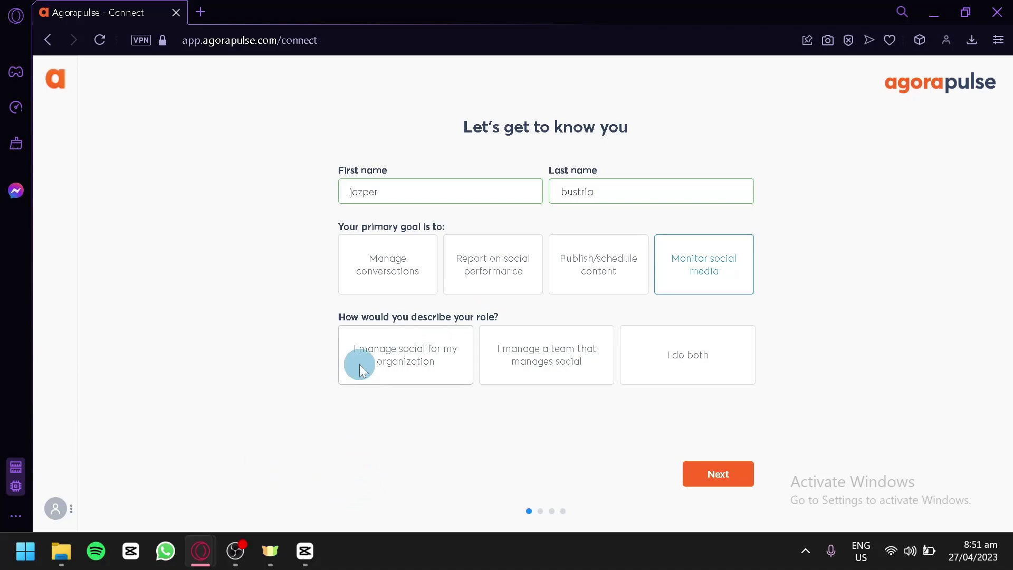
pyautogui.click(422, 353)
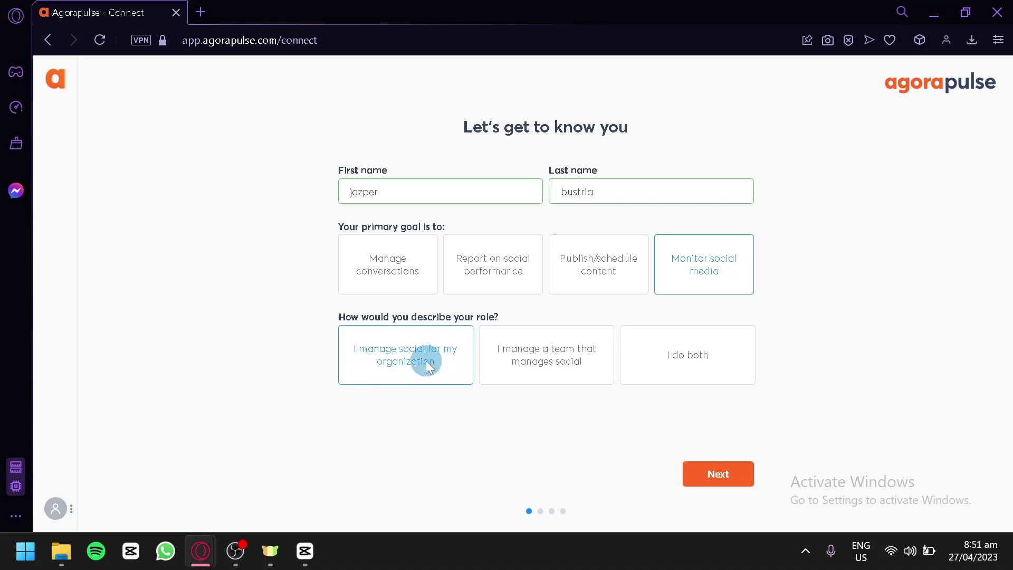
pyautogui.click(559, 366)
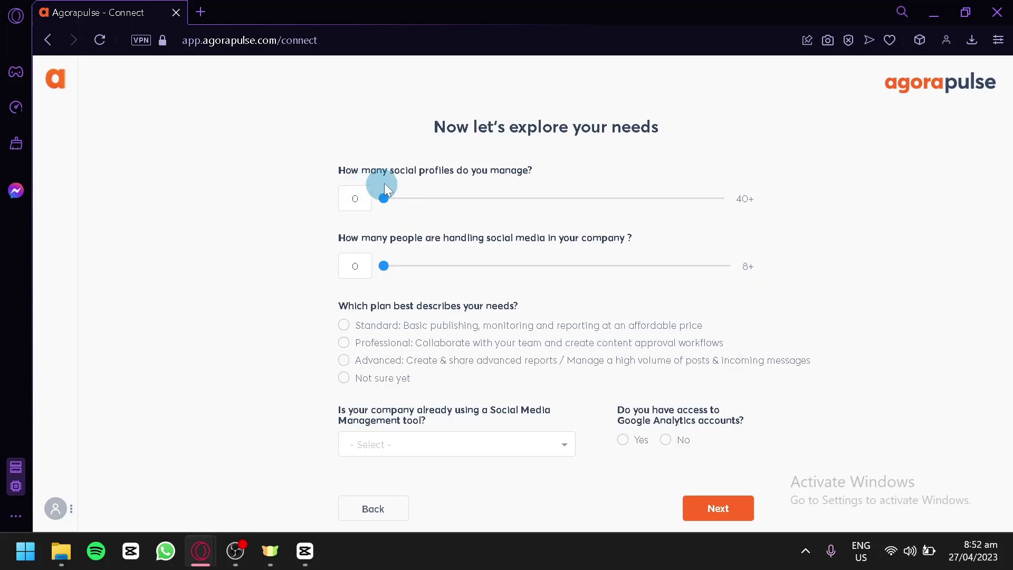
# - Set social profiles and people handling social to 1, and pick the Standard plan
pyautogui.moveTo(382, 196); pyautogui.dragTo(354, 248)
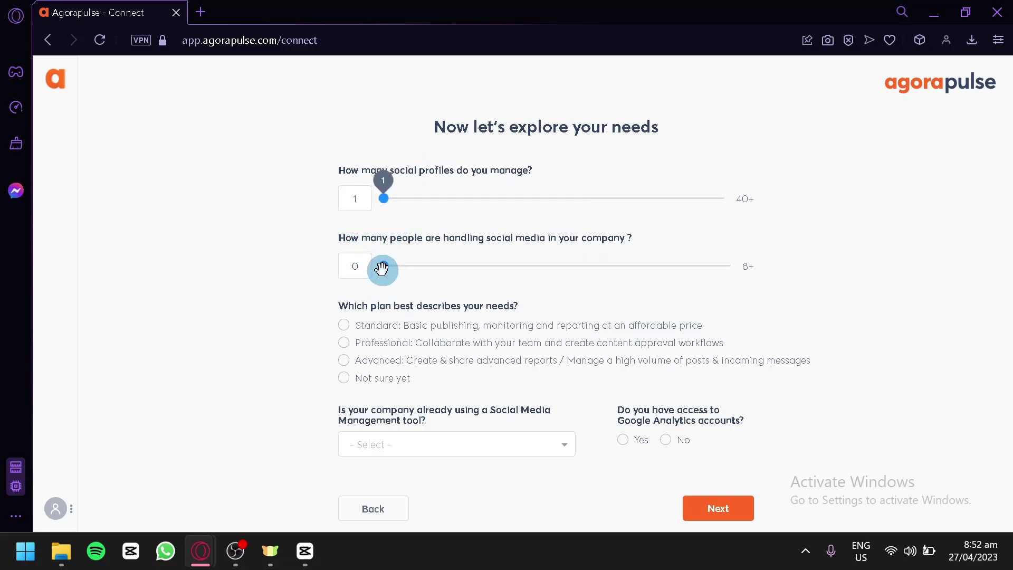
pyautogui.moveTo(386, 271); pyautogui.dragTo(416, 315)
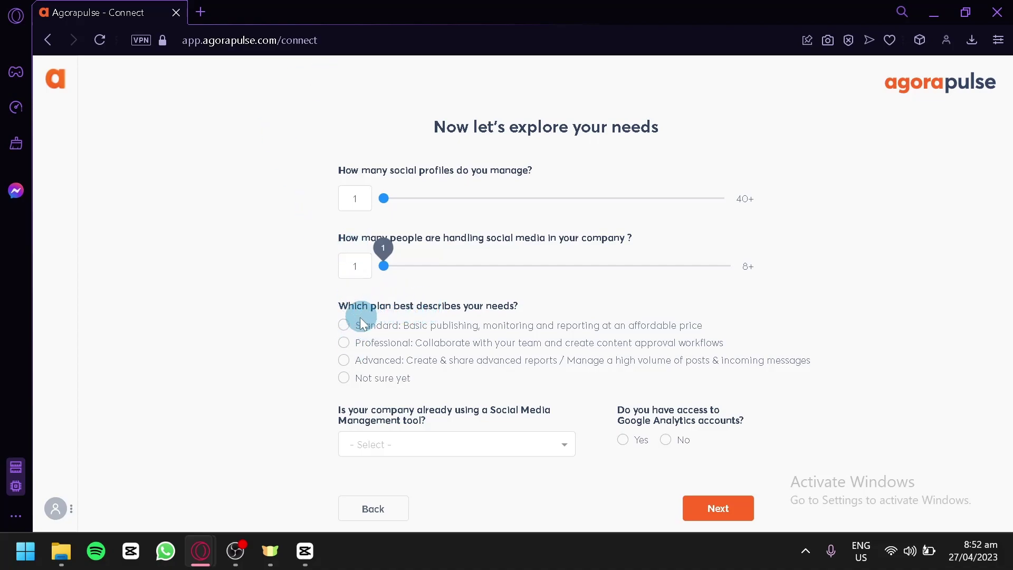
pyautogui.click(343, 324)
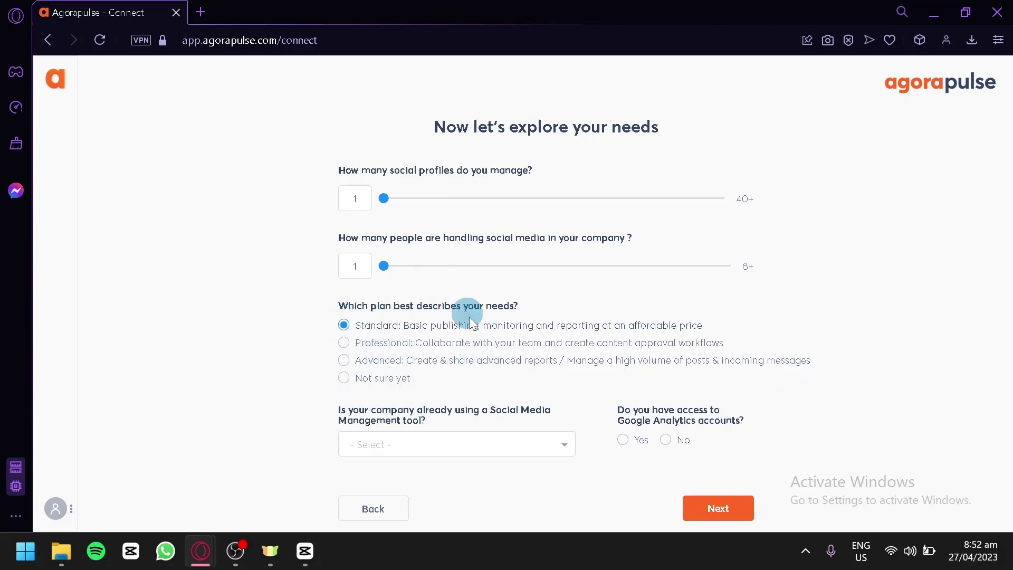
# - Answer 'No / Native' for current tool and No for Google Analytics, then continue
pyautogui.click(476, 445)
pyautogui.click(476, 445)
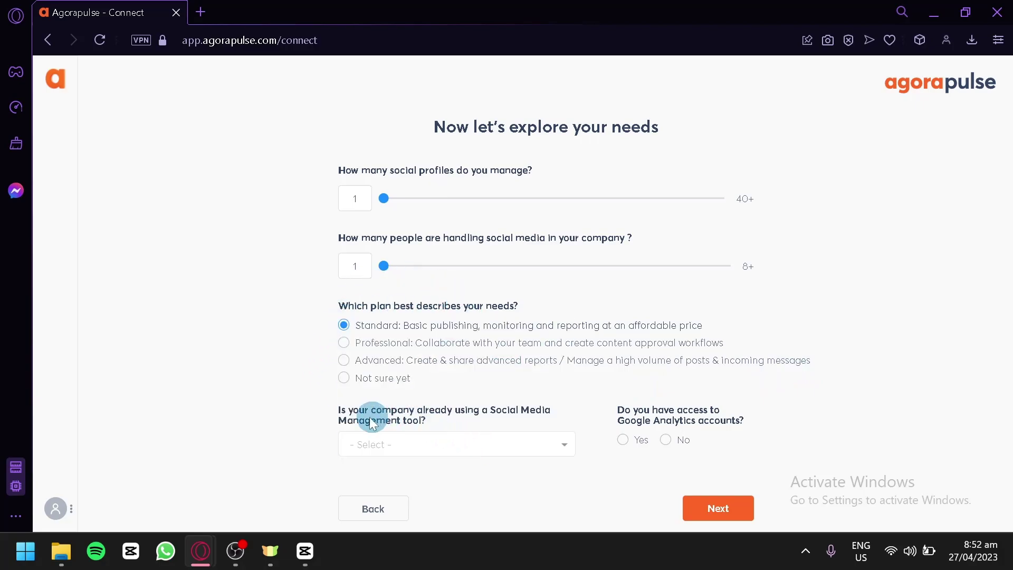
pyautogui.click(516, 444)
pyautogui.click(437, 343)
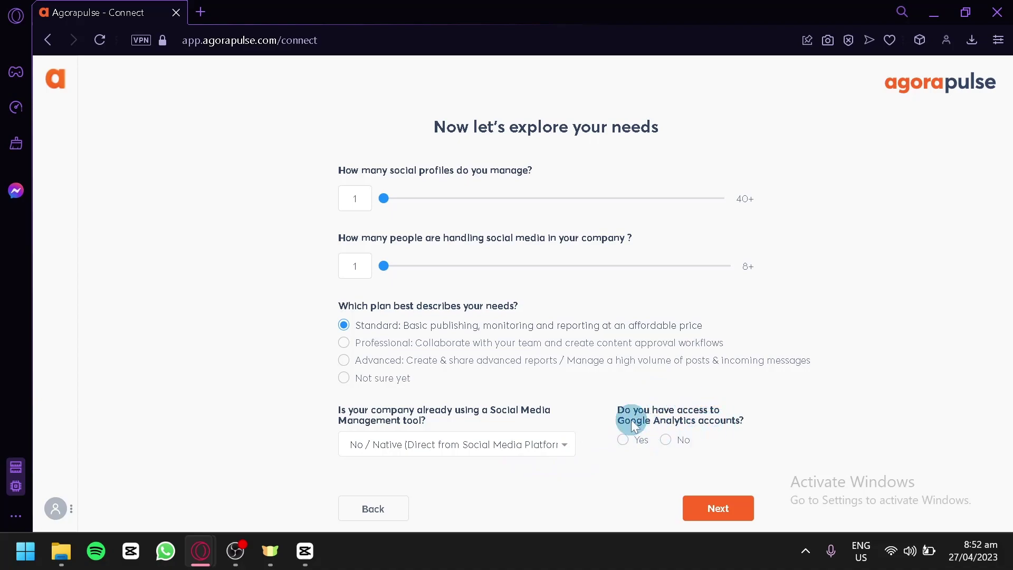
pyautogui.click(675, 444)
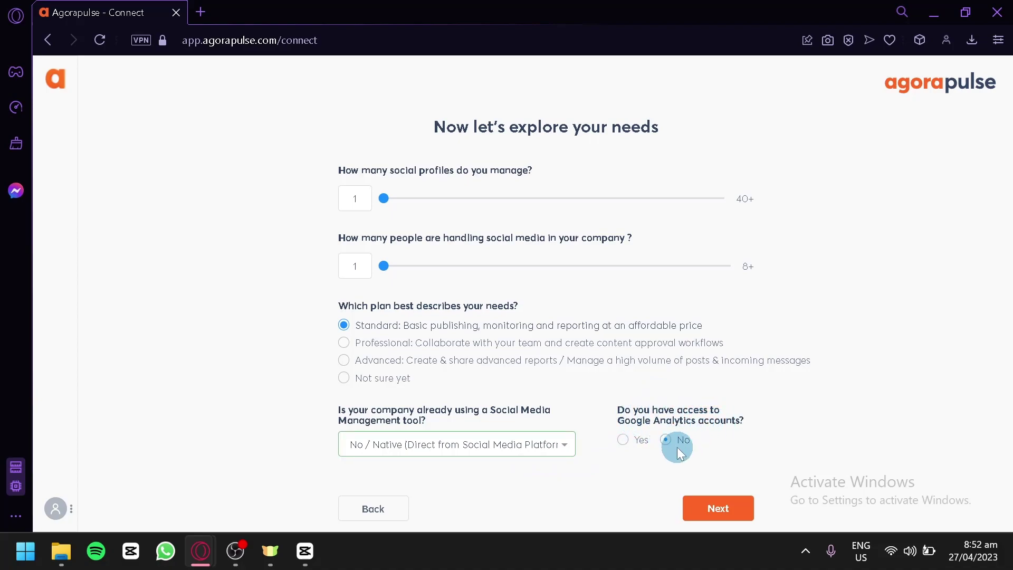
pyautogui.click(696, 506)
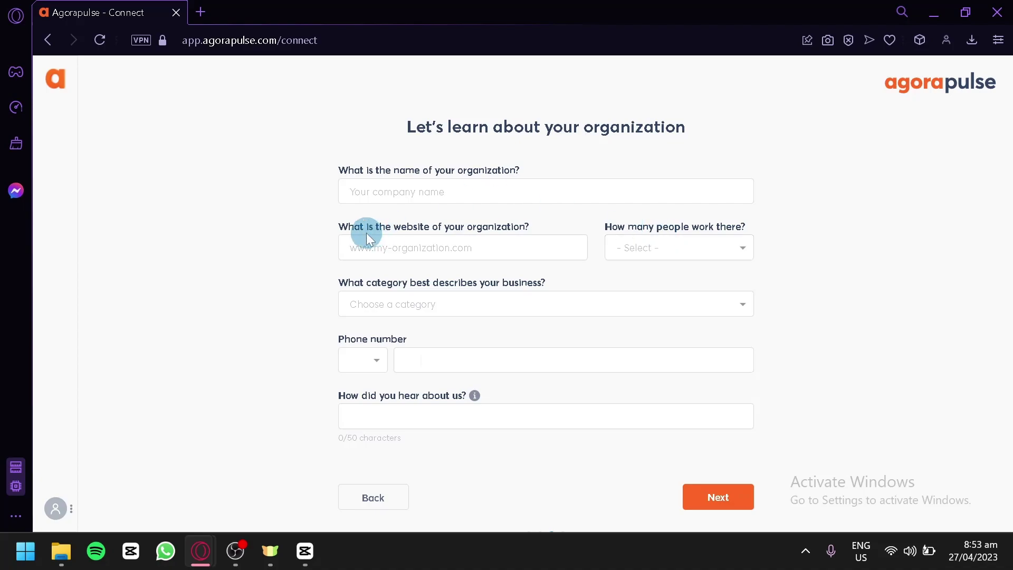
# - Enter coffeeworld.com as the organization's website
pyautogui.click(413, 196)
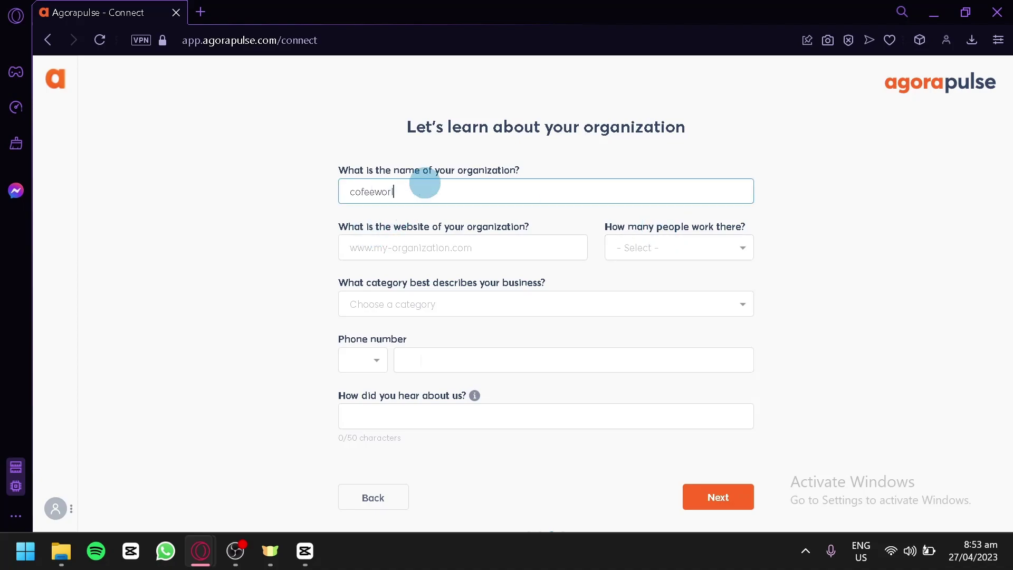
pyautogui.click(373, 245)
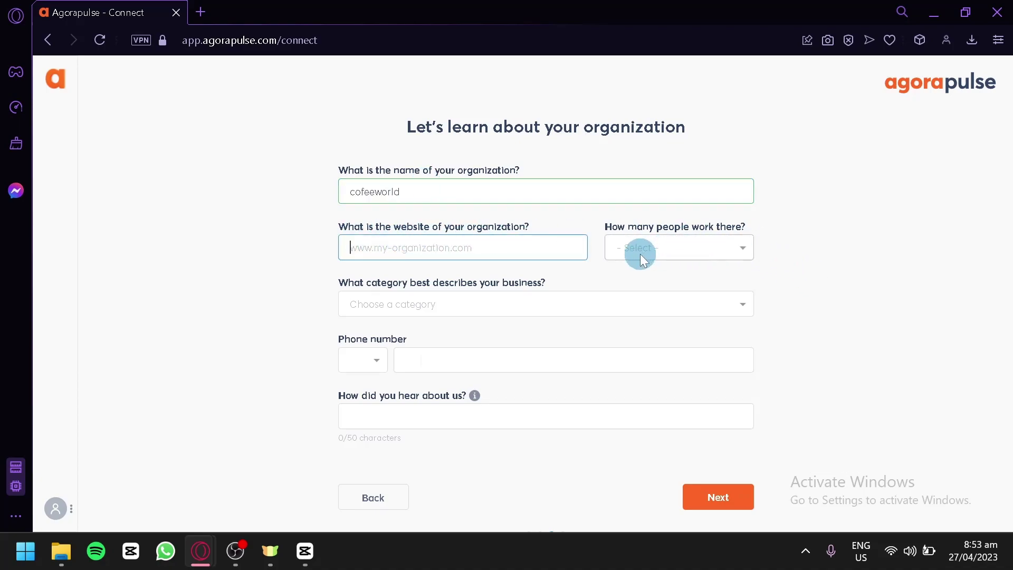
pyautogui.write('co')
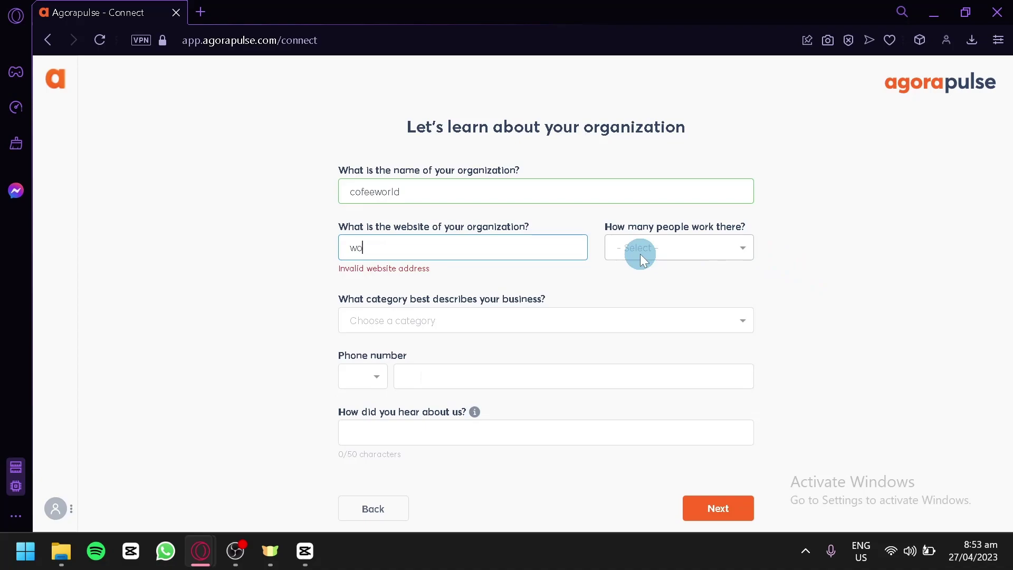
pyautogui.press('BackSpace')
pyautogui.press('BackSpace')
pyautogui.write('coffeeworld.com')
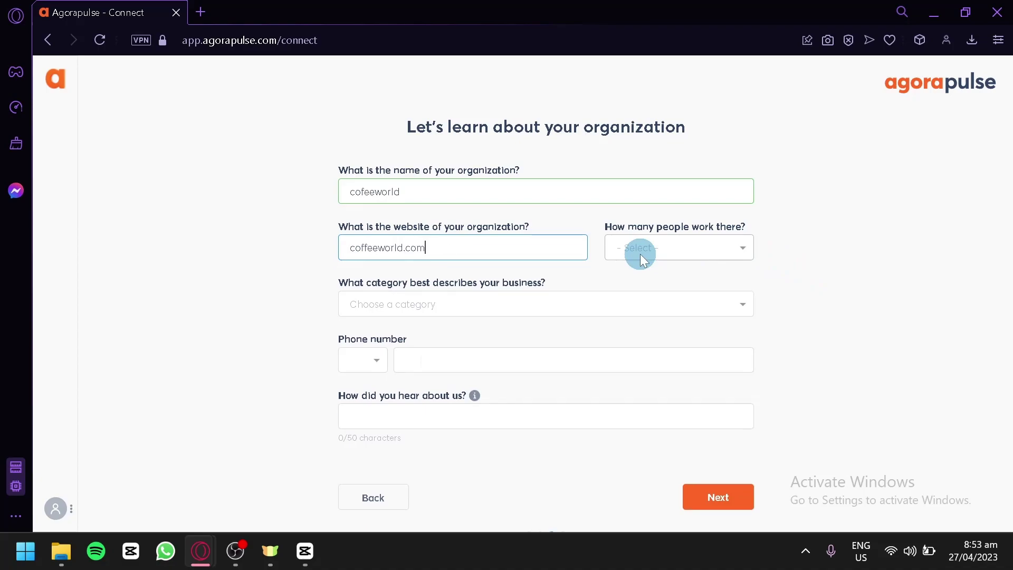
# - Set team size to 2 - 10 employees and business category to E-commerce
pyautogui.click(641, 255)
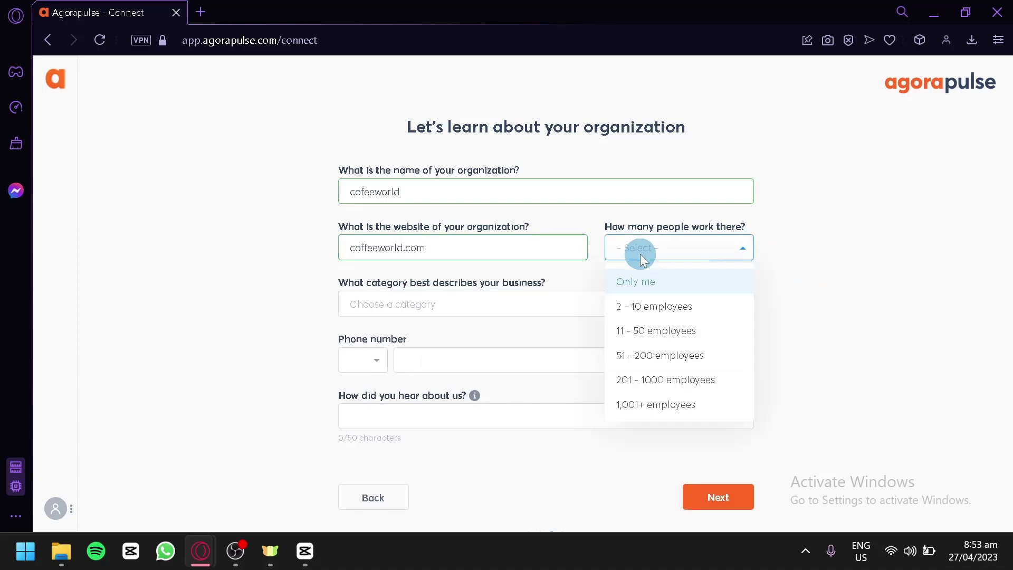
pyautogui.click(683, 313)
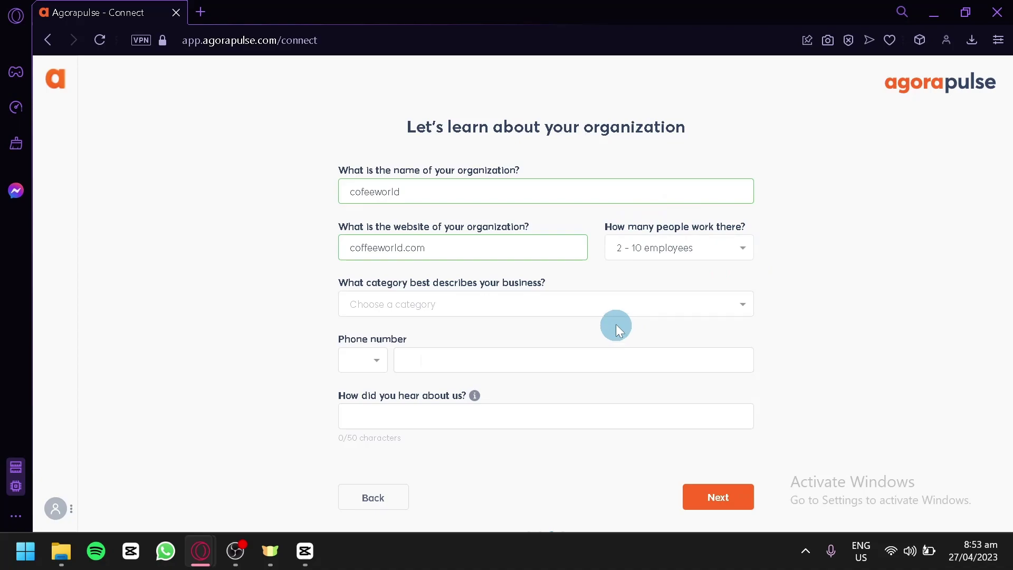
pyautogui.click(615, 304)
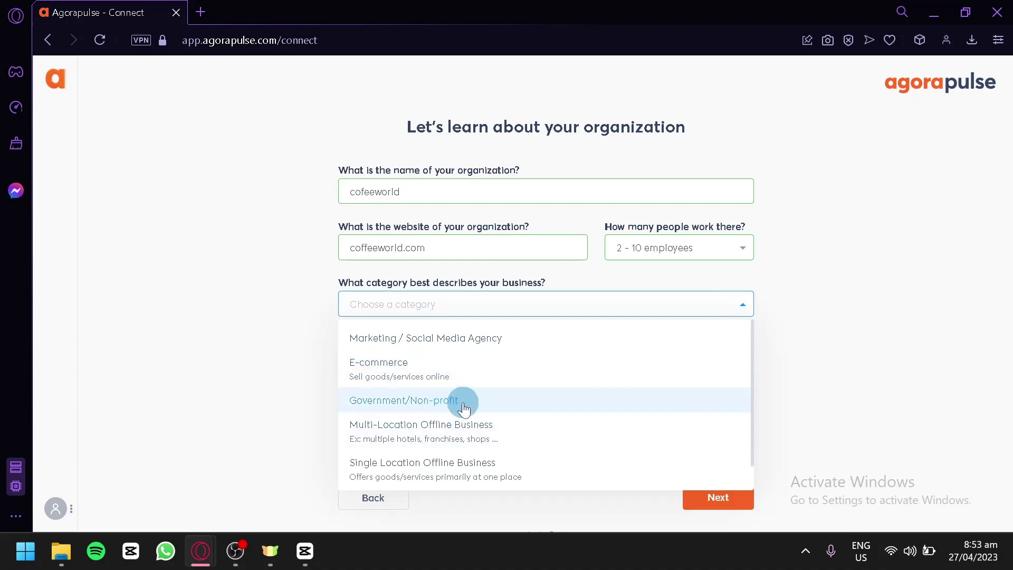
pyautogui.scroll(-1, 520, 478)
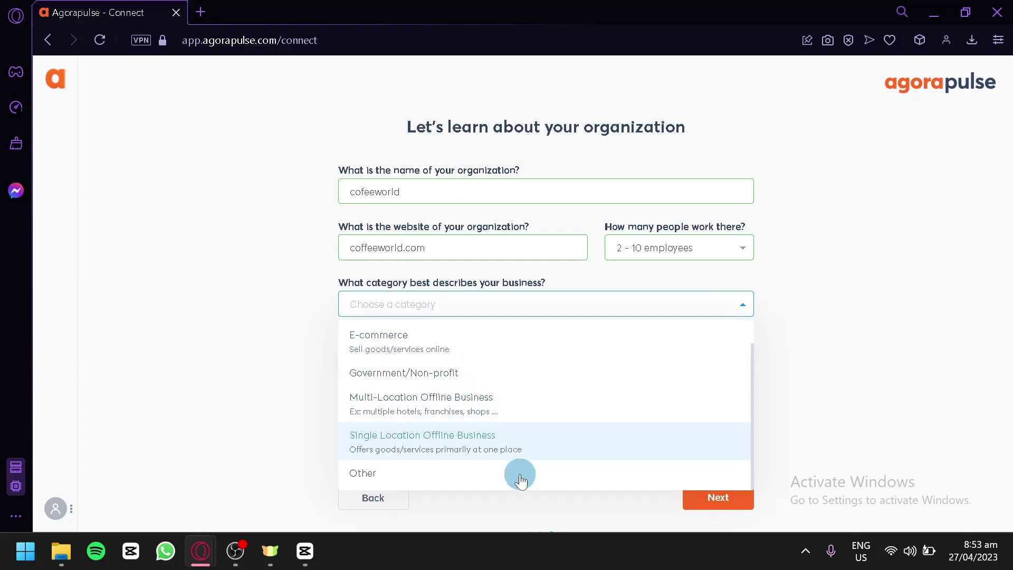
pyautogui.scroll(1, 521, 471)
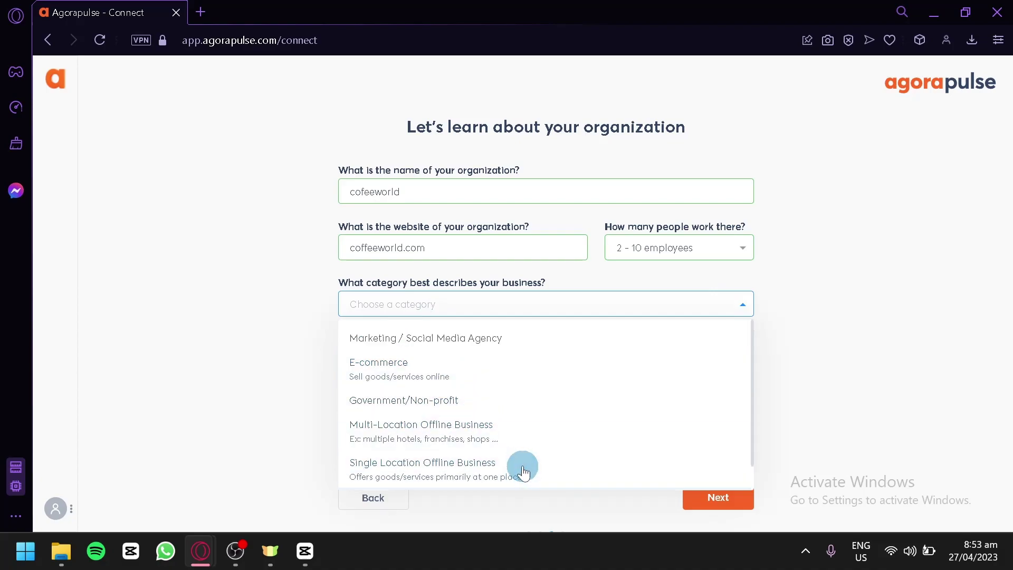
pyautogui.click(475, 343)
pyautogui.click(462, 310)
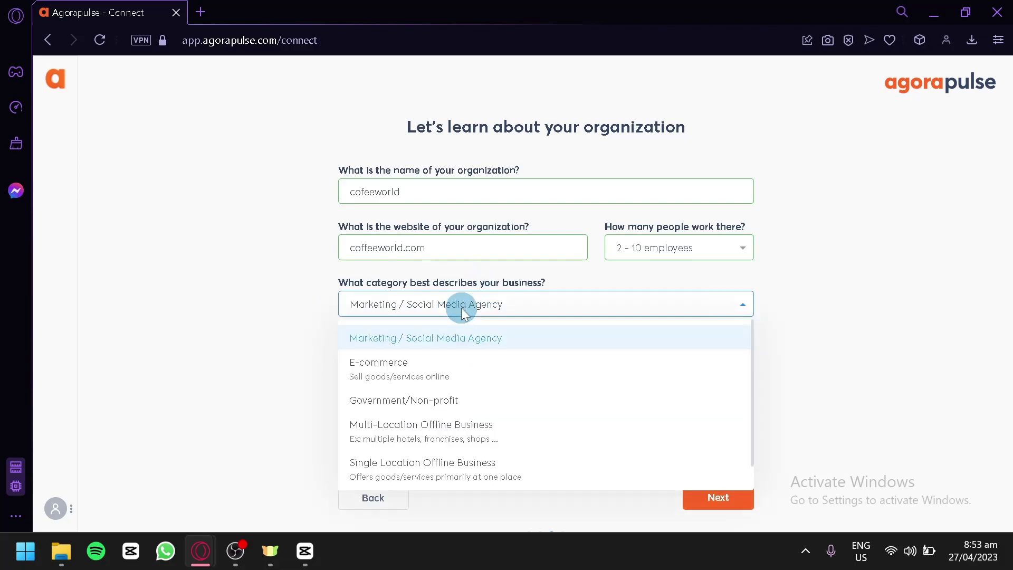
pyautogui.click(411, 373)
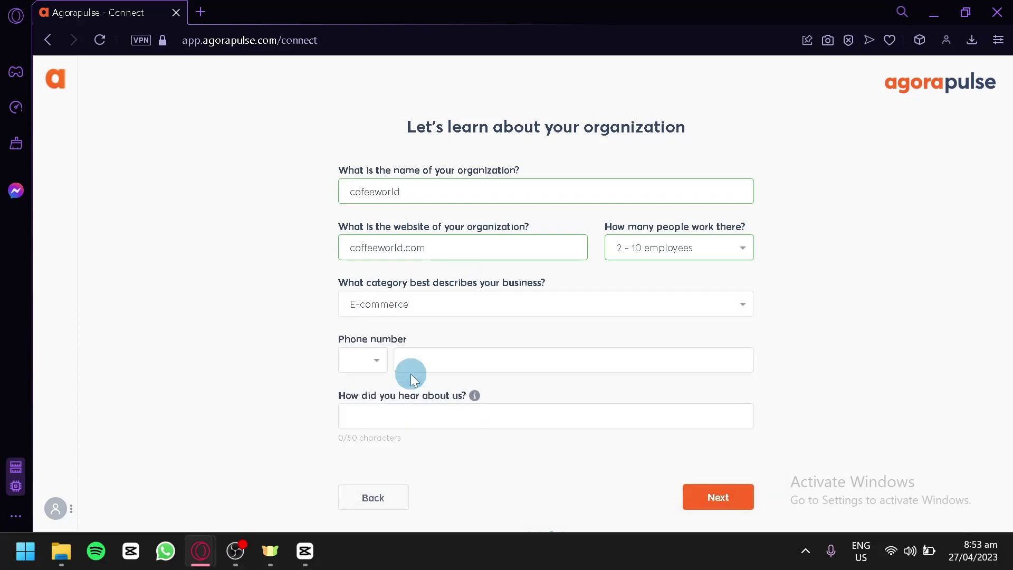
# - Pick the Philippines +63 dial code, answer 'youtube' for referral source, and submit
pyautogui.click(373, 363)
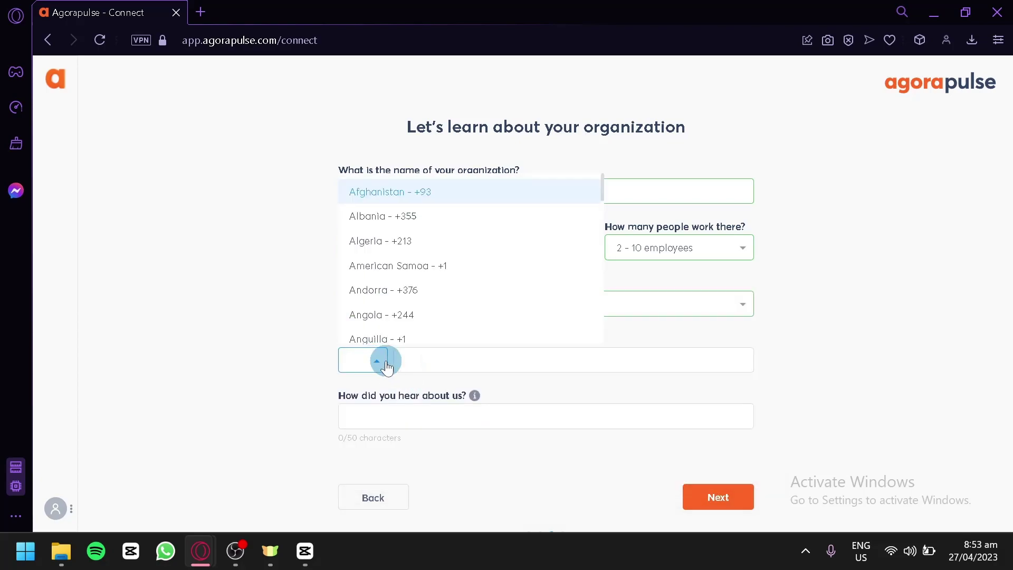
pyautogui.write('ph')
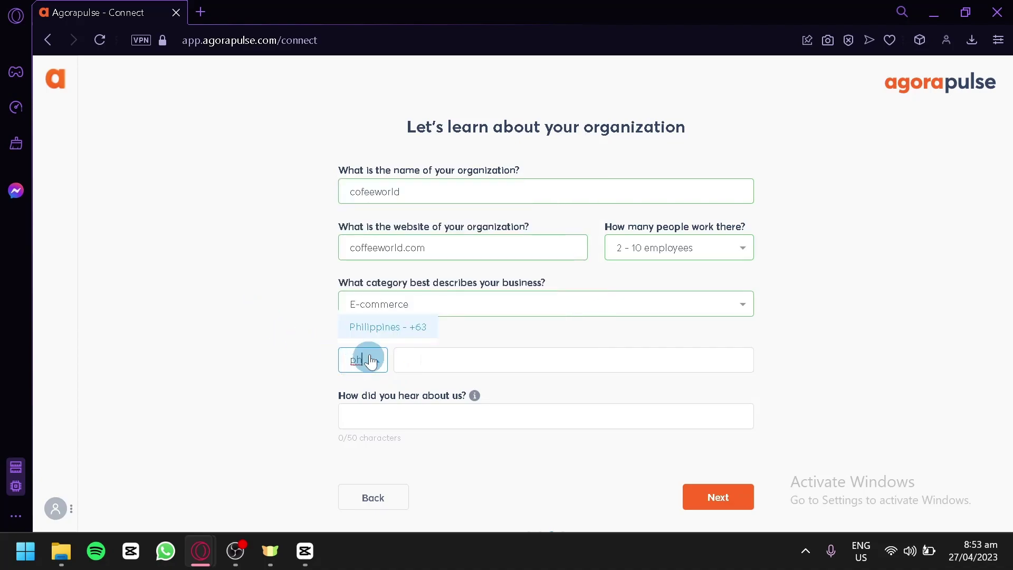
pyautogui.click(373, 336)
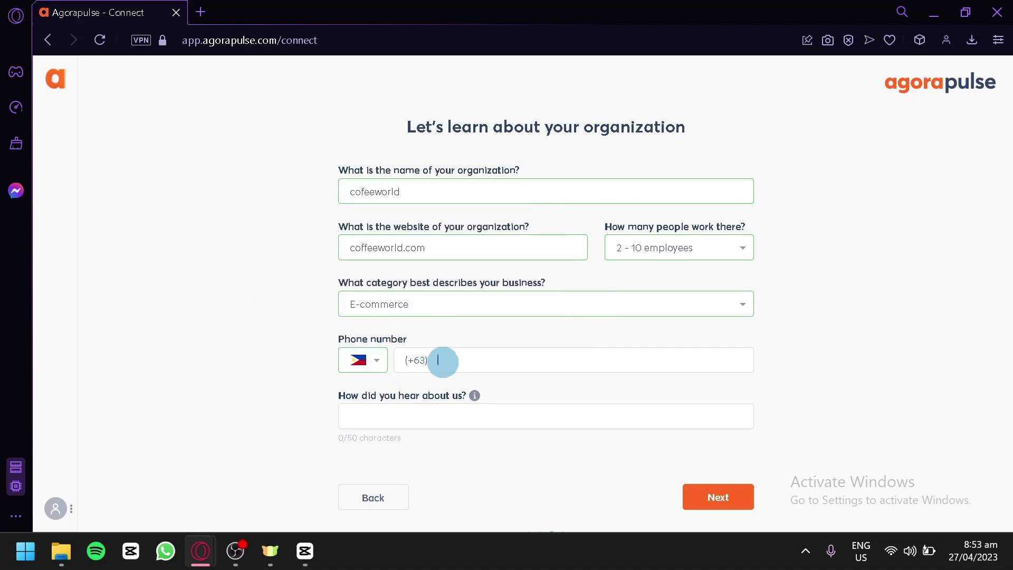
pyautogui.click(347, 409)
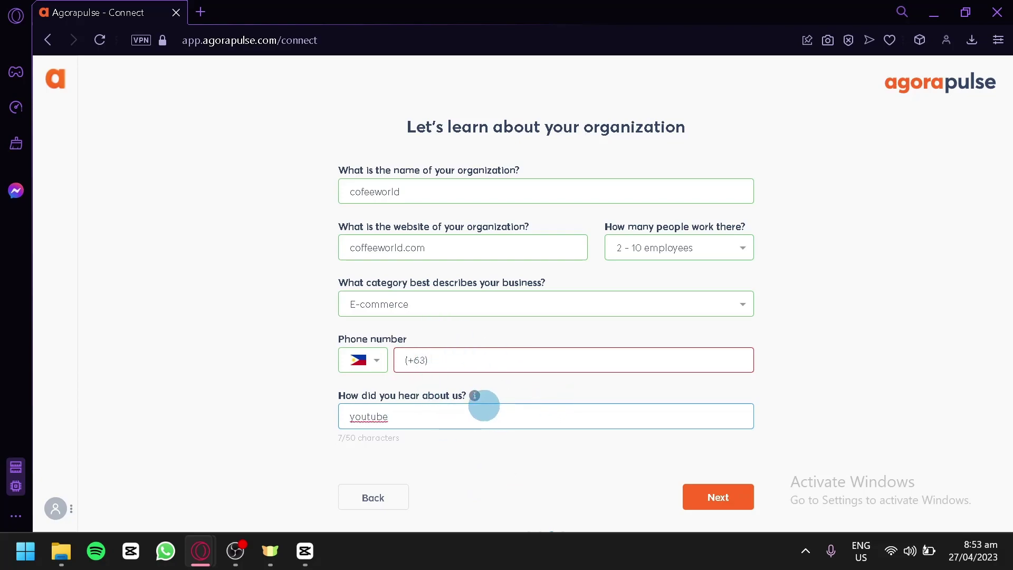
pyautogui.moveTo(474, 396)
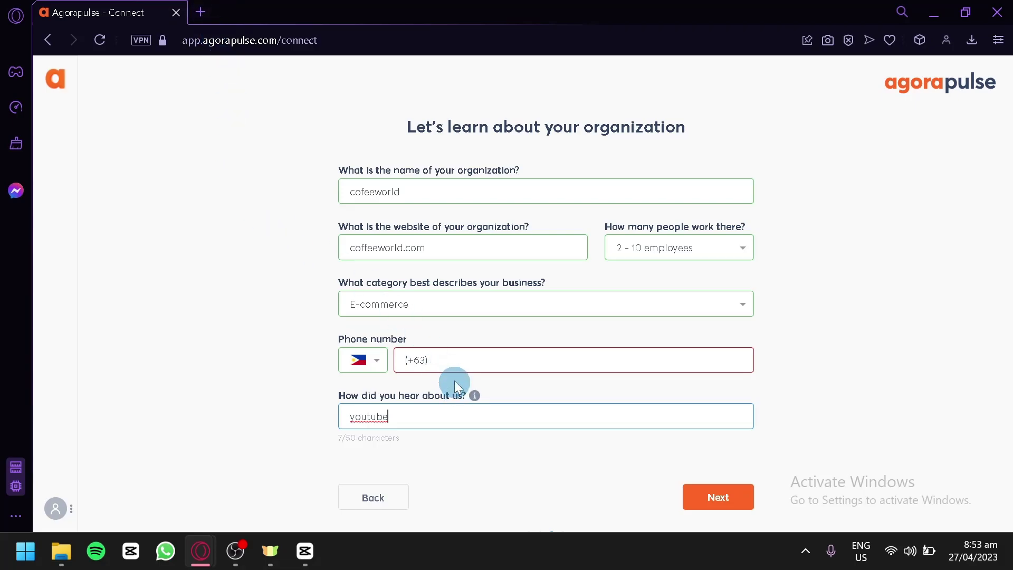
pyautogui.press('Return')
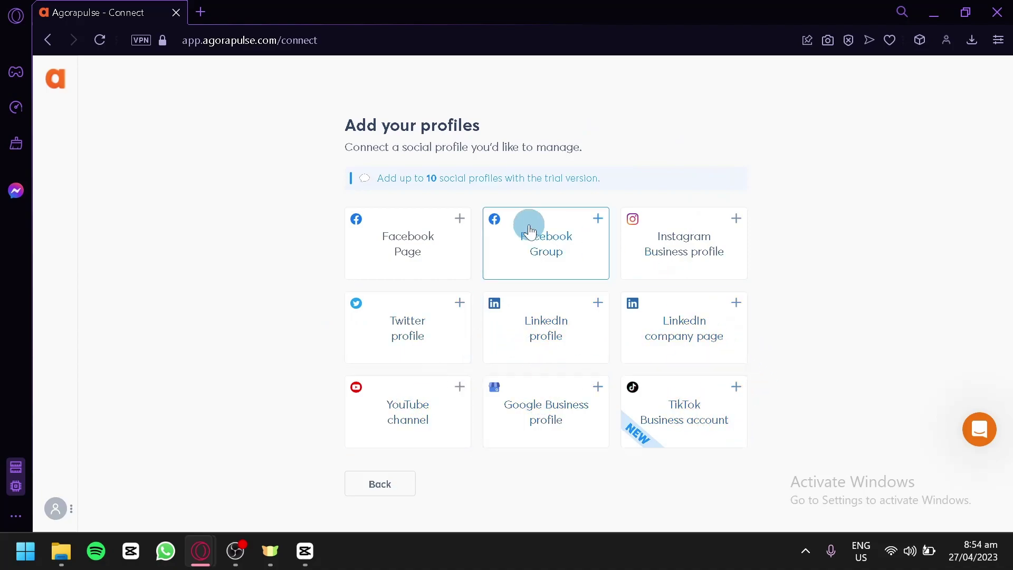
# - Add the listed Facebook page, using 1 of 10 profile slots
pyautogui.click(445, 219)
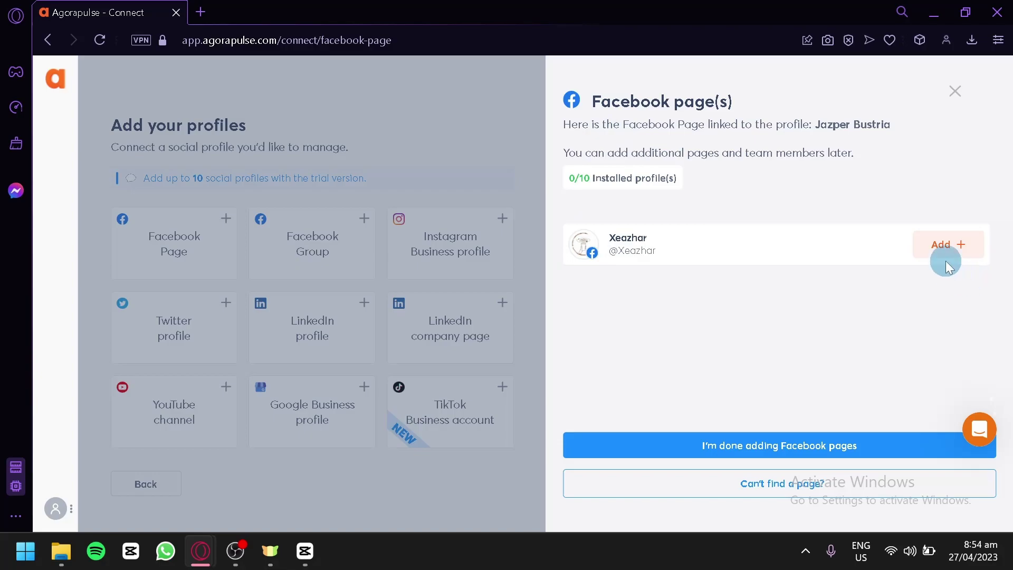
pyautogui.click(962, 249)
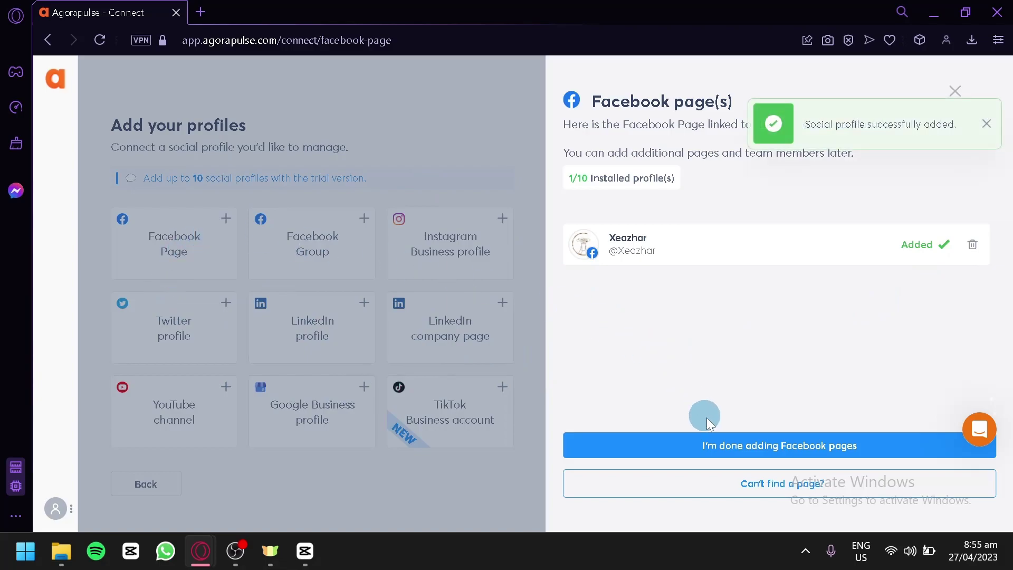
pyautogui.click(736, 448)
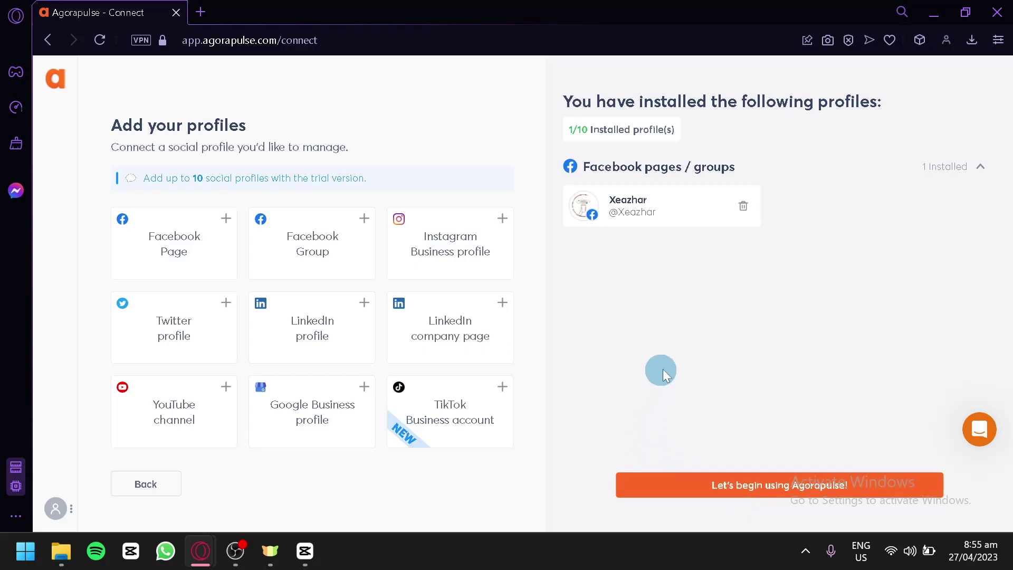
# - Finish onboarding and skip the first-task suggestions to land in the Inbox
pyautogui.click(751, 488)
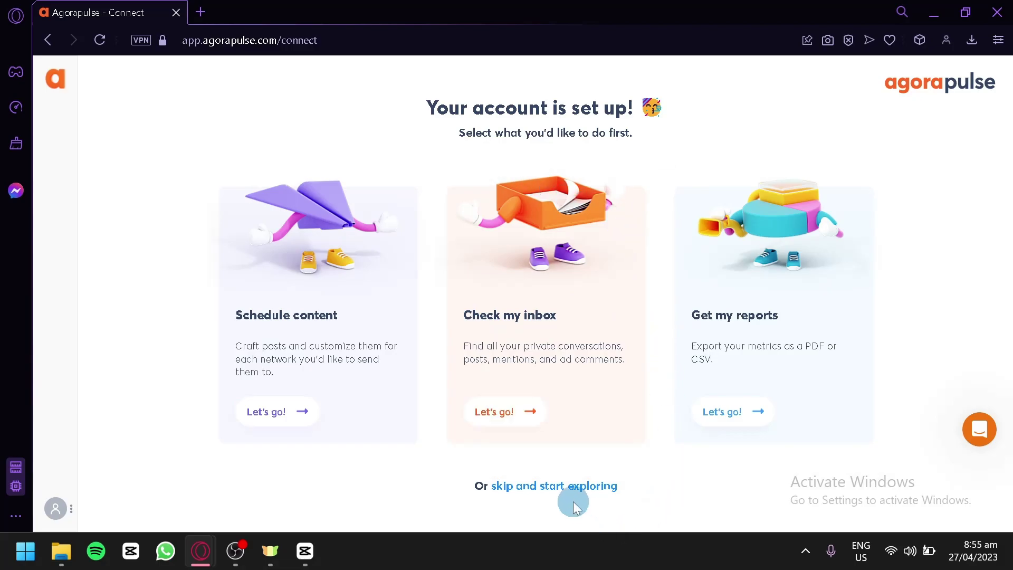
pyautogui.click(550, 488)
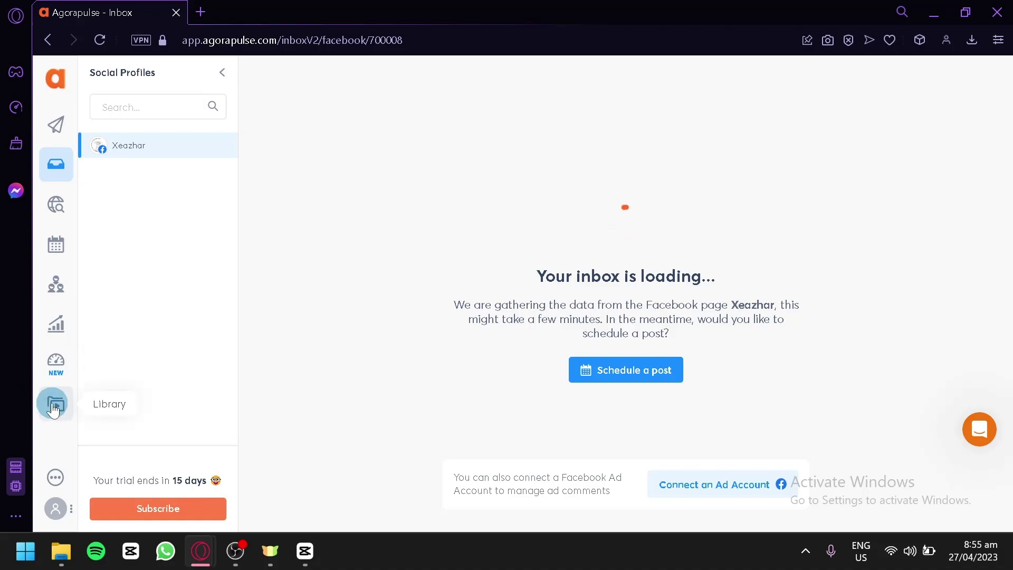
# - Create a post captioned 'Testing captions.' and start uploading media from the computer
pyautogui.click(55, 123)
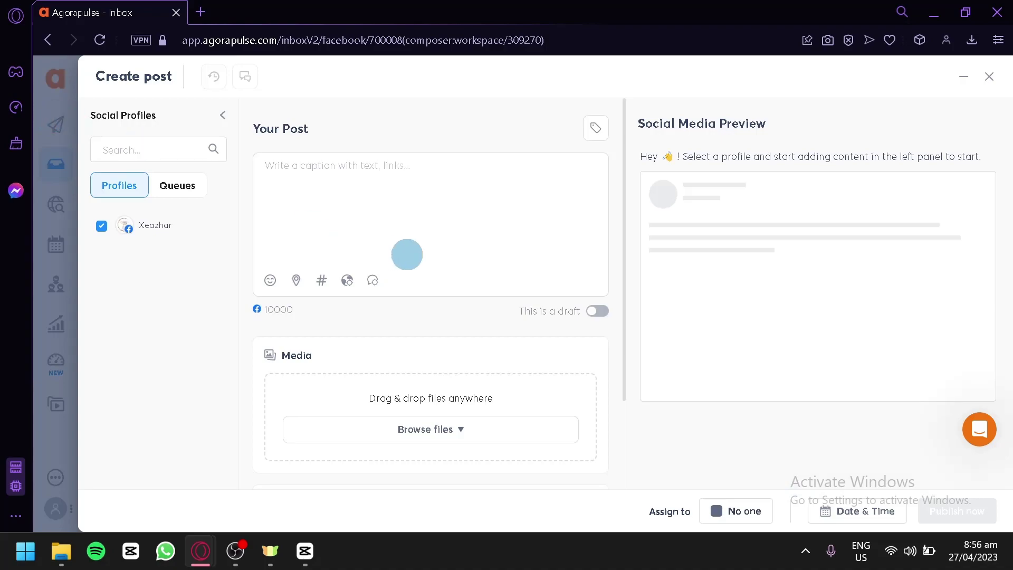
pyautogui.scroll(-2, 435, 228)
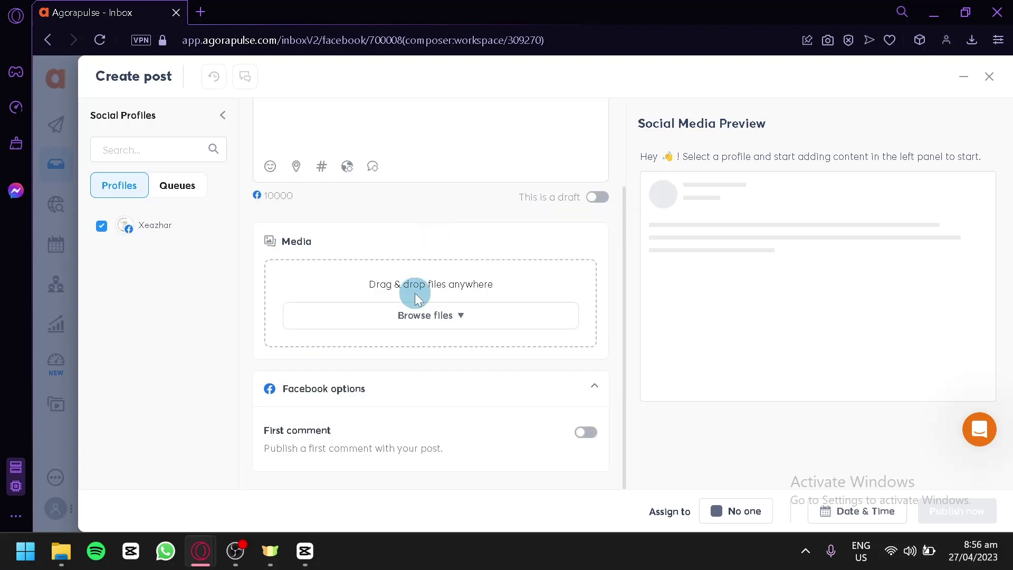
pyautogui.scroll(2, 415, 296)
pyautogui.click(373, 183)
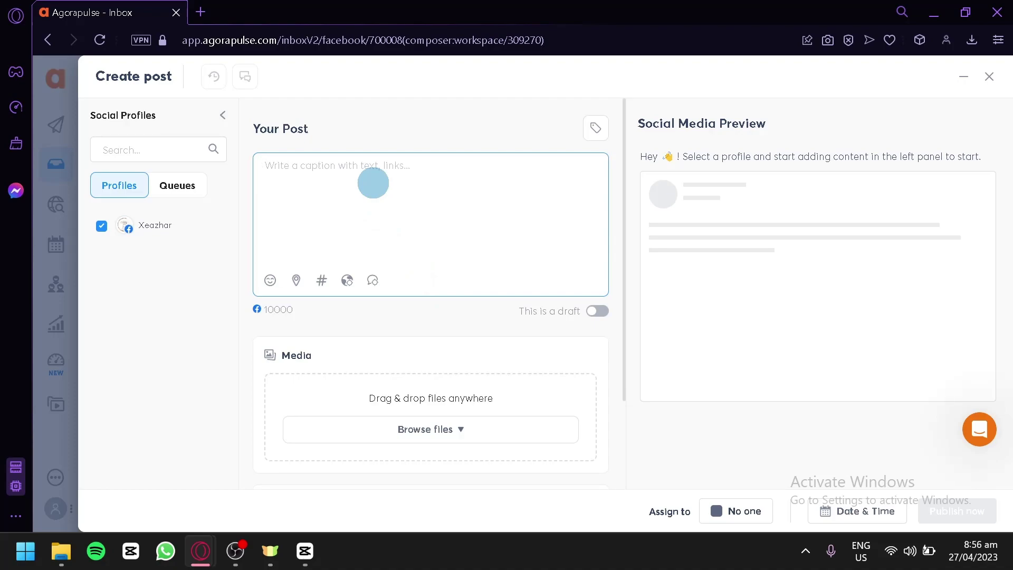
pyautogui.write('Testing captions.')
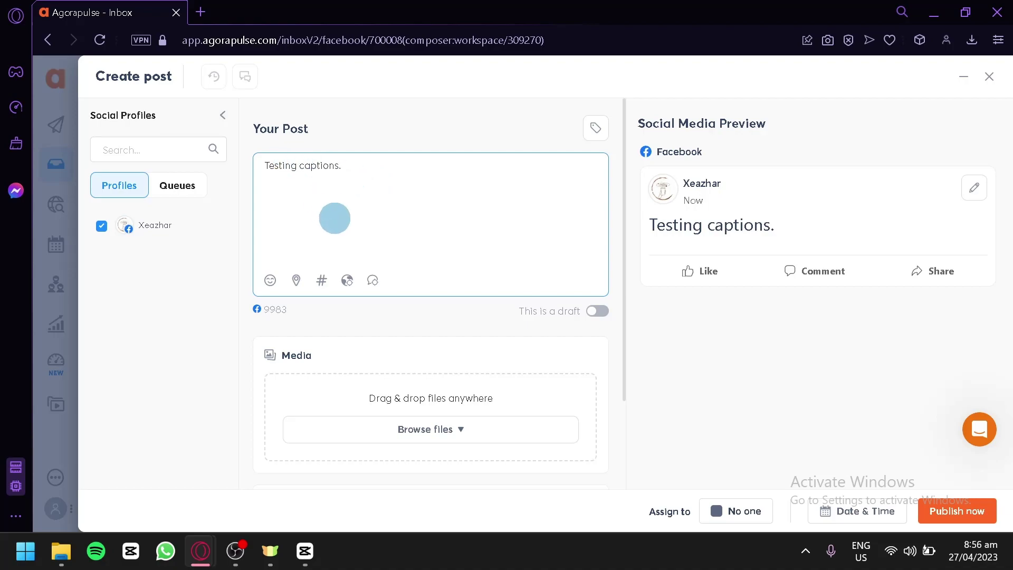
pyautogui.scroll(-2, 327, 250)
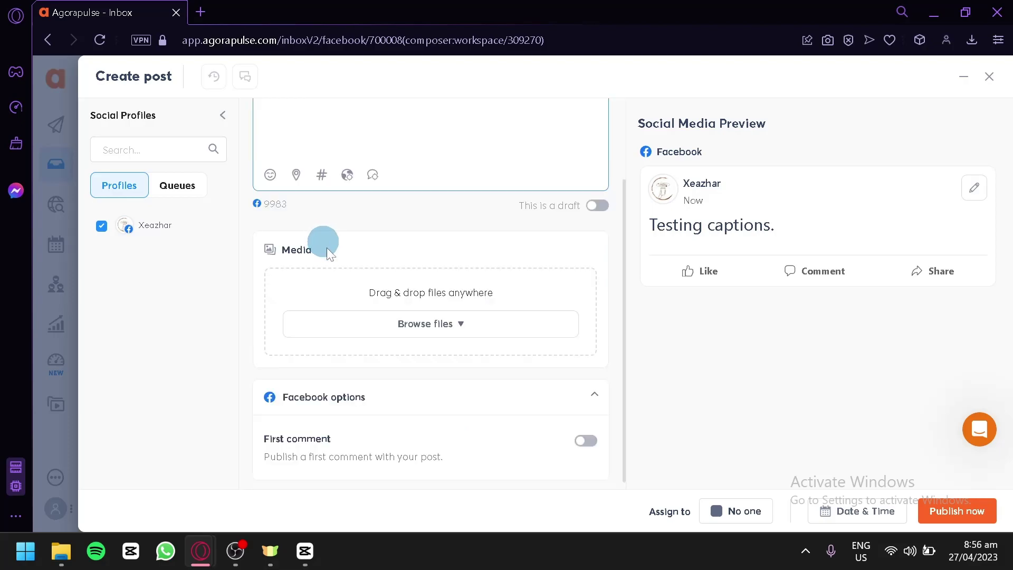
pyautogui.click(356, 295)
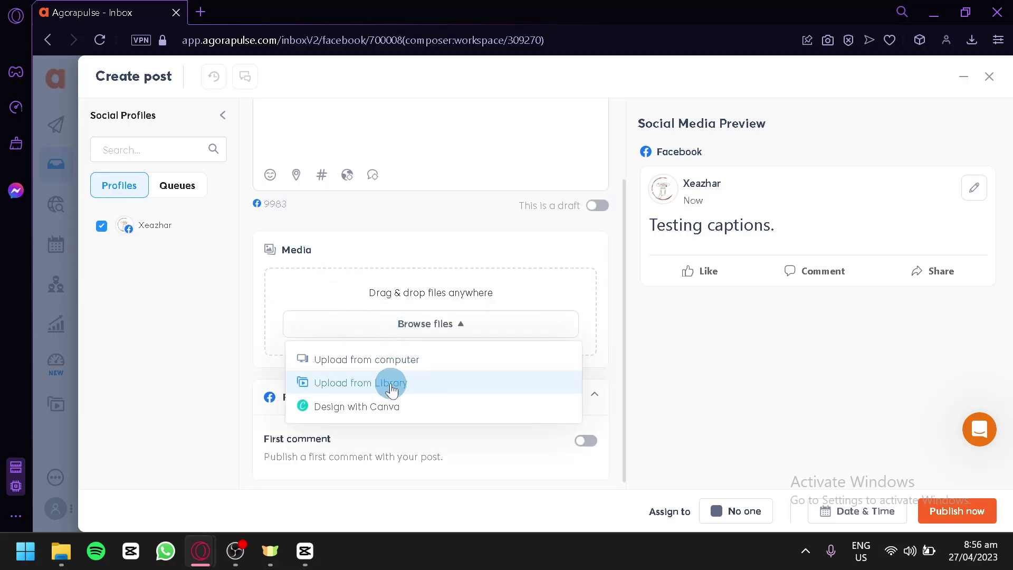
pyautogui.click(376, 360)
# - Attach the chosen photo, checking the empty Facebook album list
pyautogui.click(369, 363)
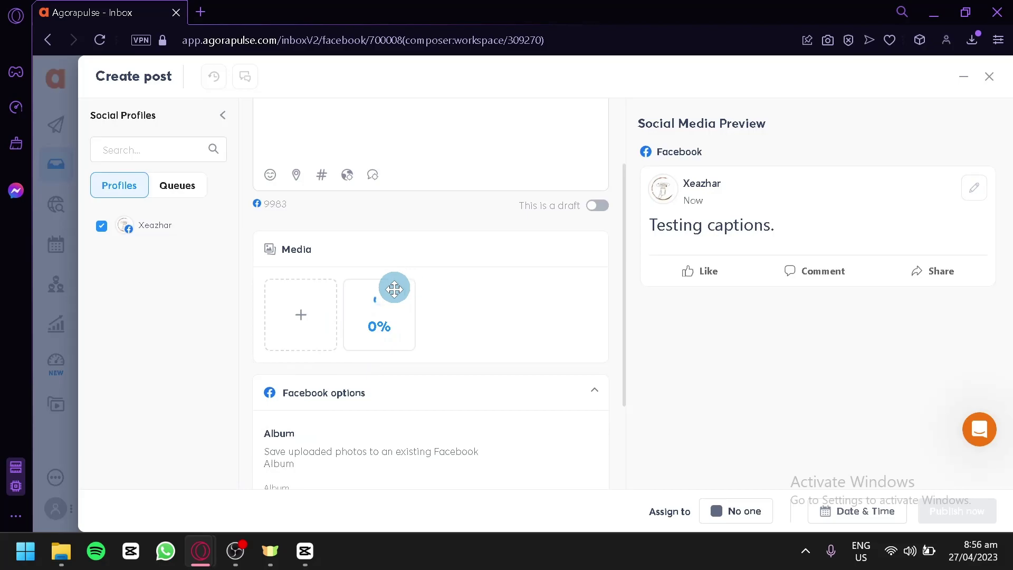
pyautogui.scroll(-2, 395, 291)
pyautogui.scroll(-1, 483, 211)
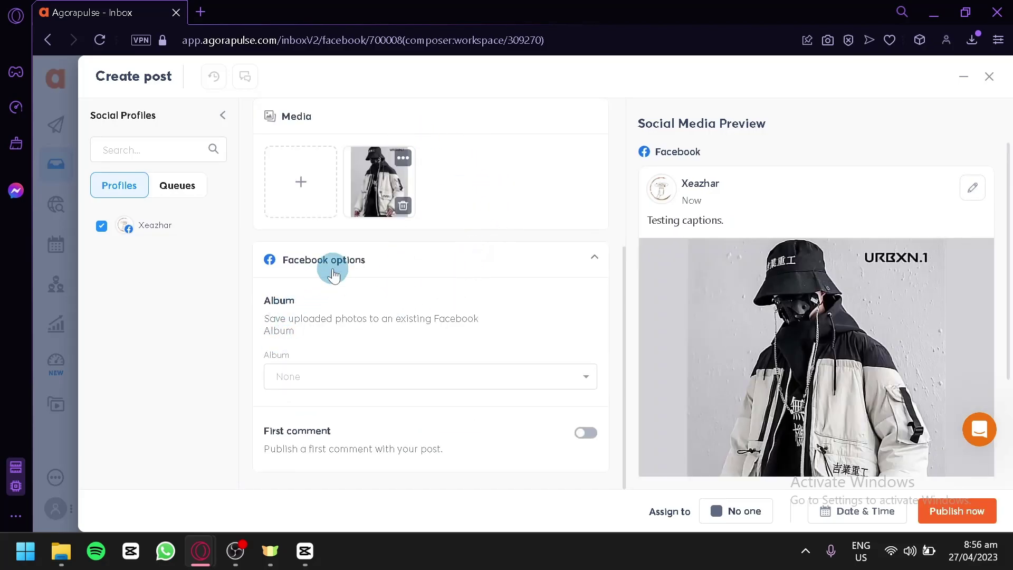
pyautogui.click(332, 386)
pyautogui.click(331, 383)
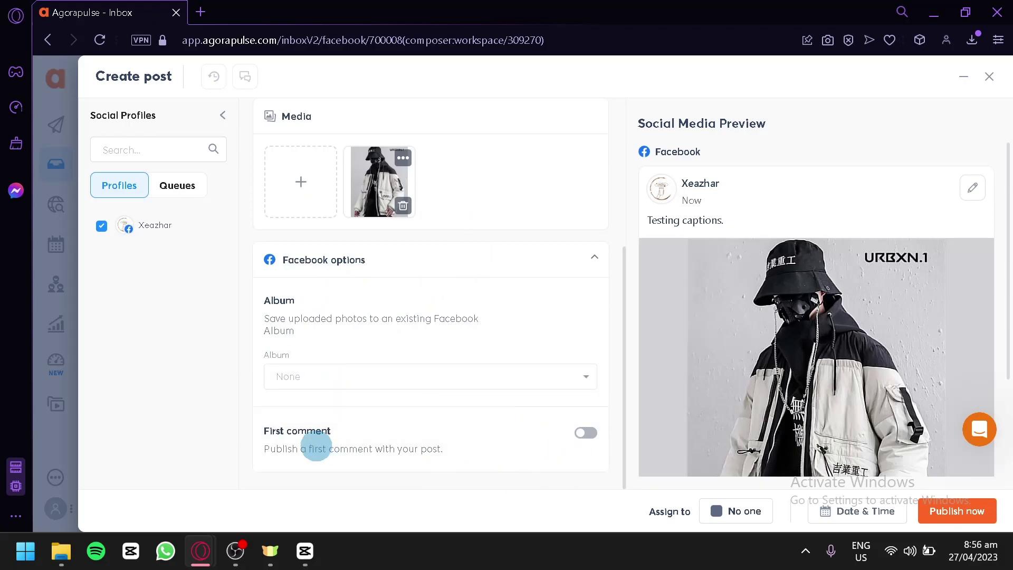
# - Turn on First comment and write 'Amazing!' as the comment
pyautogui.click(583, 444)
pyautogui.scroll(-2, 527, 417)
pyautogui.click(479, 399)
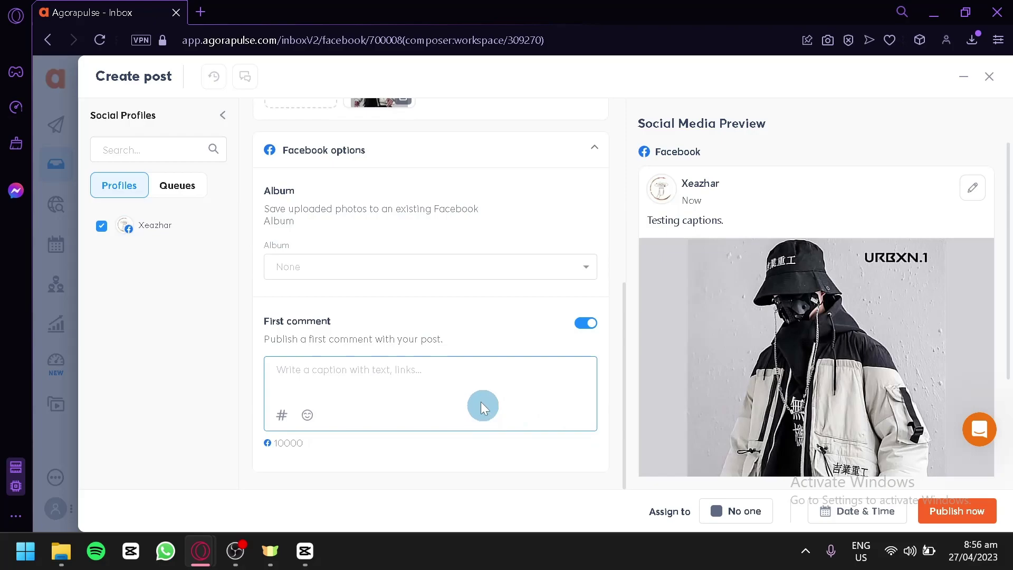
pyautogui.write('Amc')
pyautogui.scroll(-2, 776, 359)
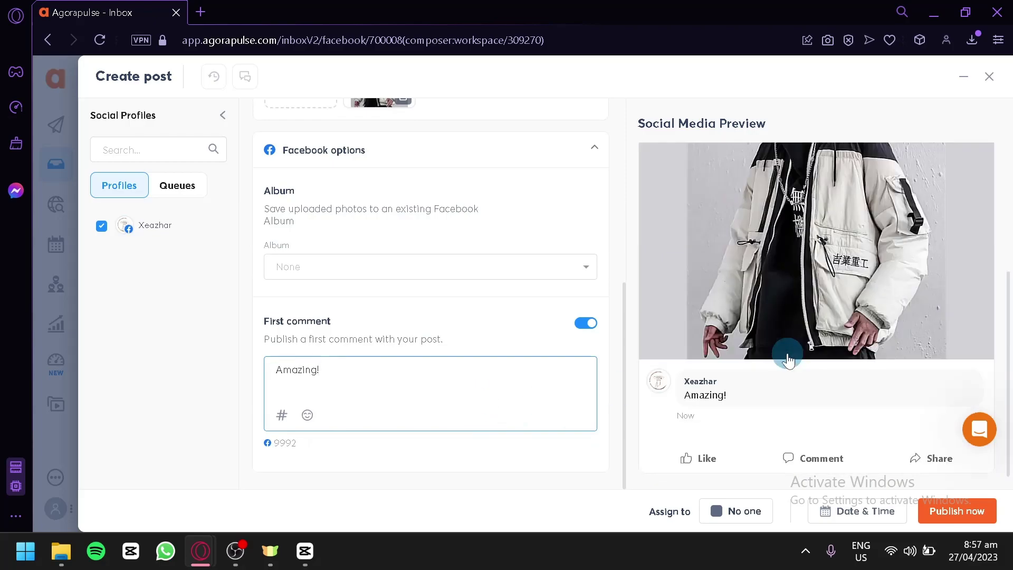
pyautogui.scroll(3, 848, 266)
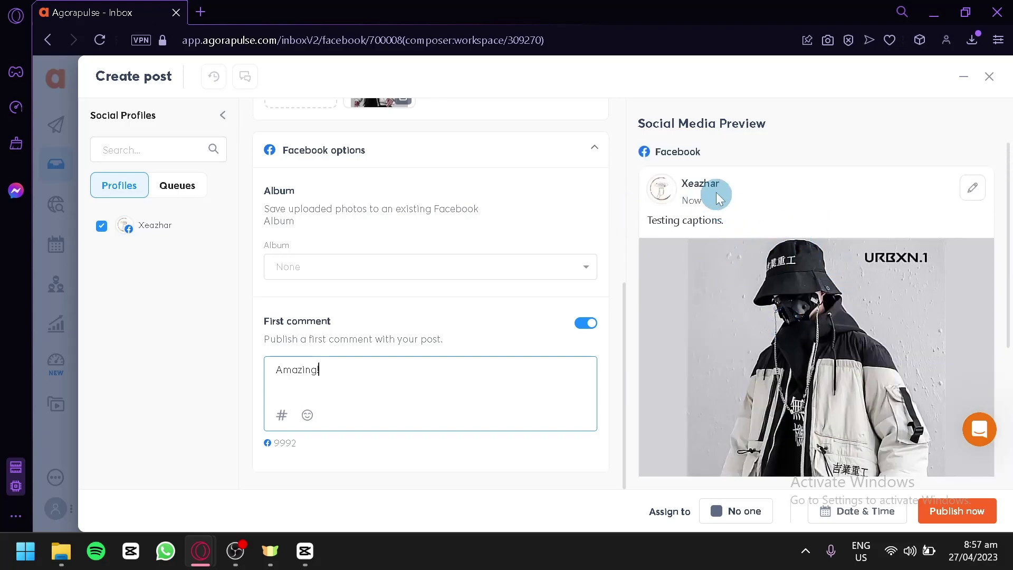
pyautogui.scroll(-3, 720, 192)
pyautogui.scroll(3, 762, 215)
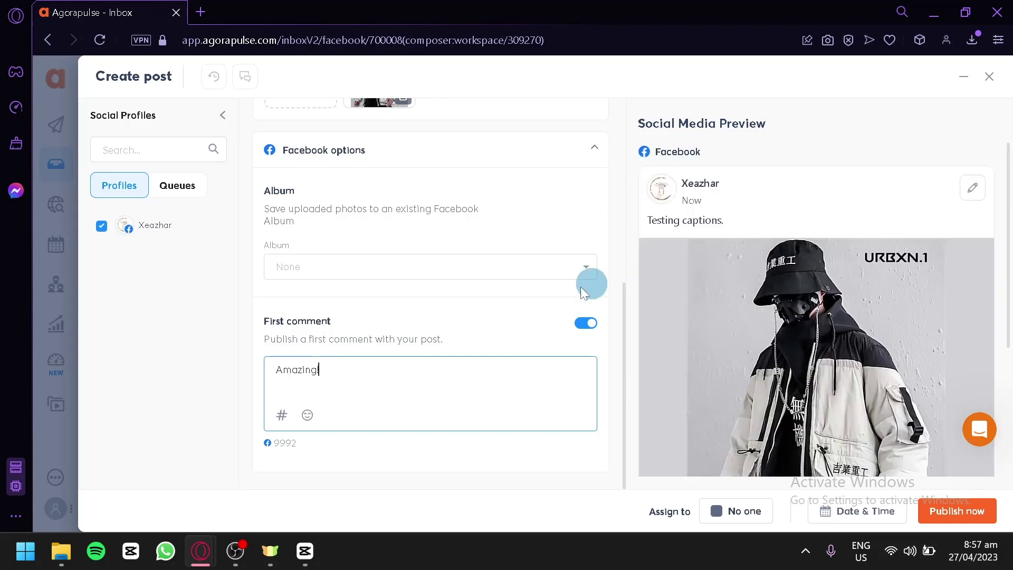
pyautogui.scroll(10, 475, 295)
pyautogui.click(176, 187)
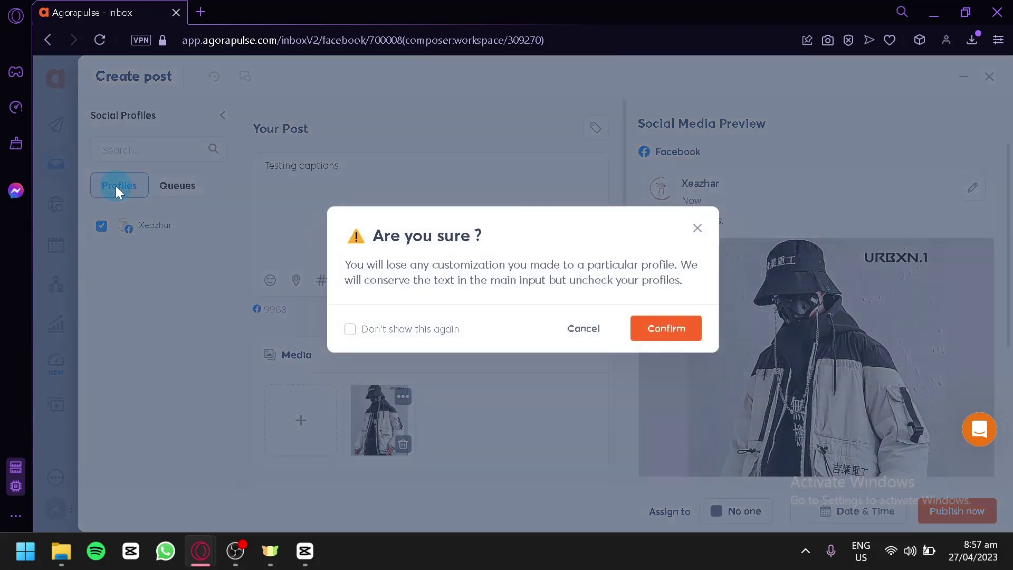
pyautogui.click(580, 330)
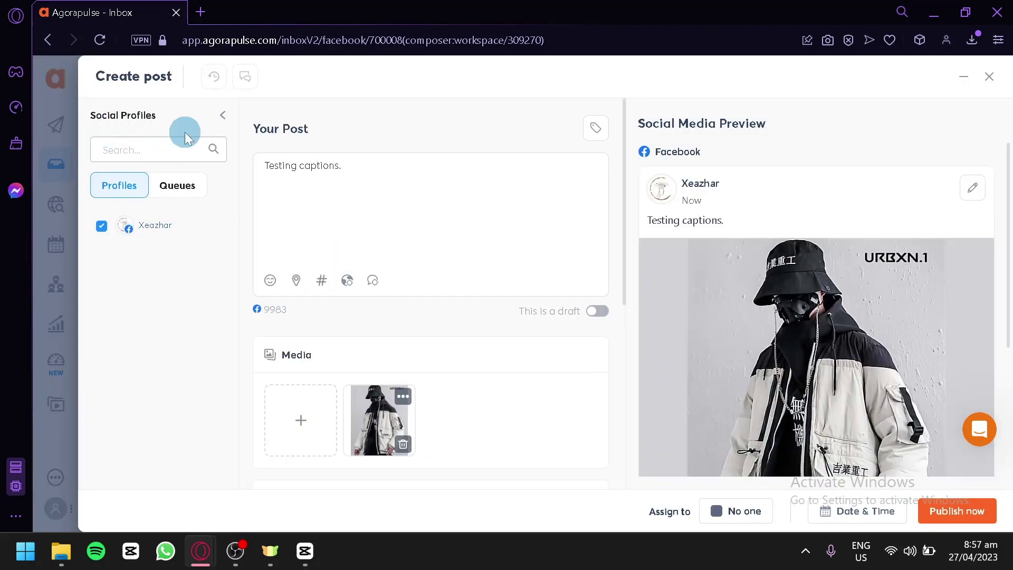
pyautogui.click(333, 204)
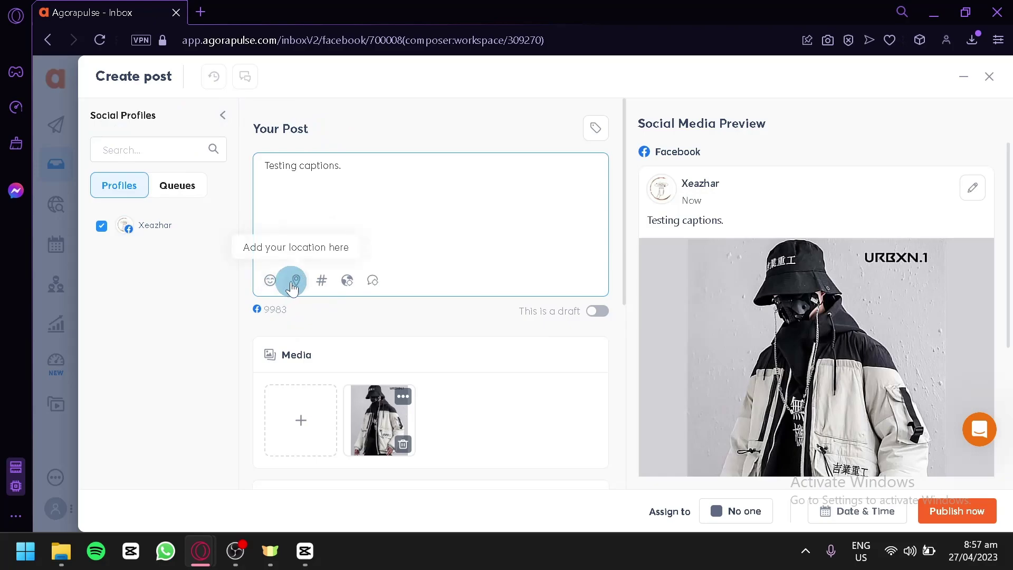
pyautogui.click(330, 285)
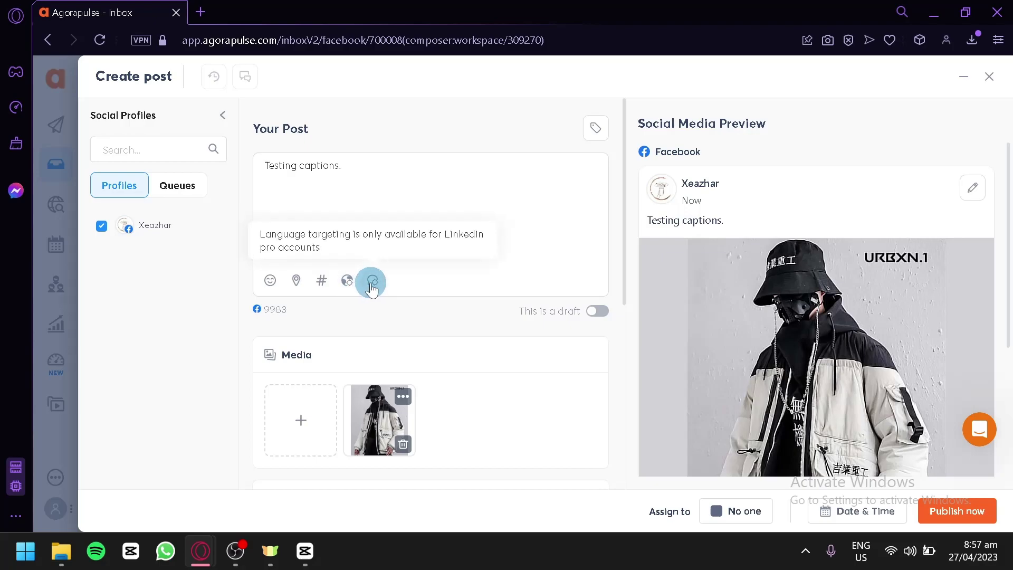
pyautogui.scroll(-5, 927, 357)
pyautogui.scroll(5, 928, 358)
pyautogui.scroll(-6, 450, 230)
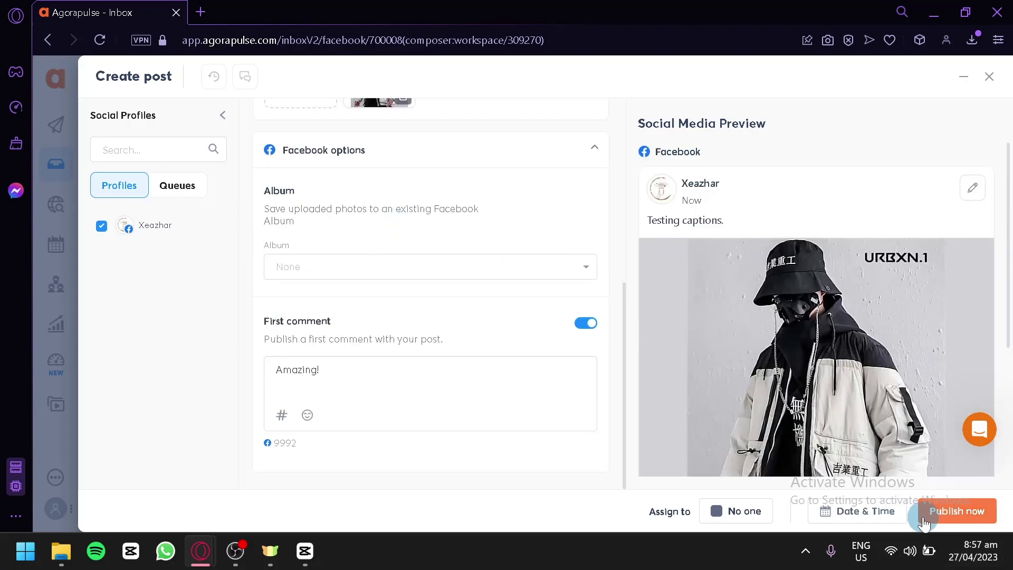
# - Schedule the Facebook post for April 28 at 10:00 AM and apply
pyautogui.click(887, 512)
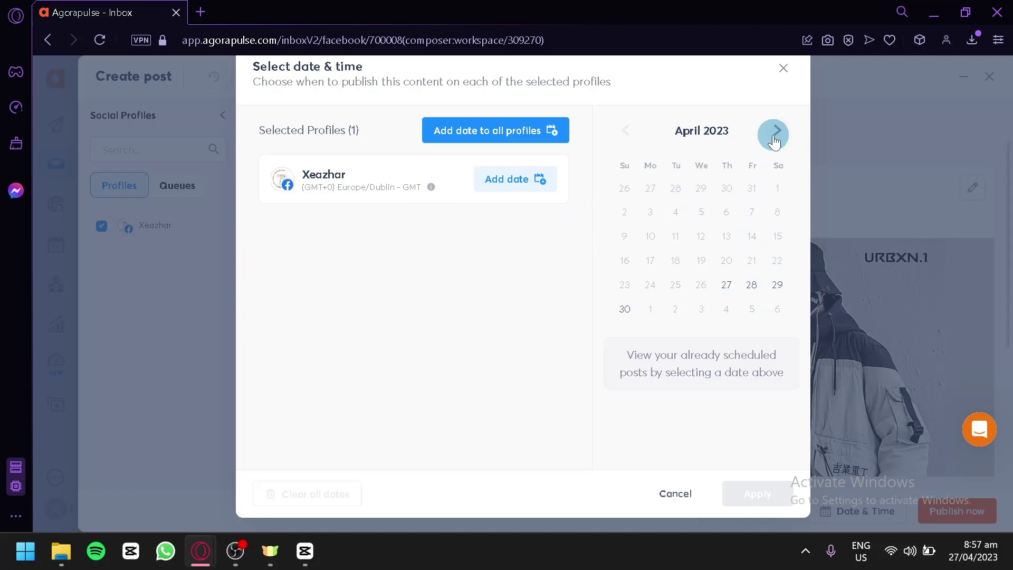
pyautogui.click(753, 287)
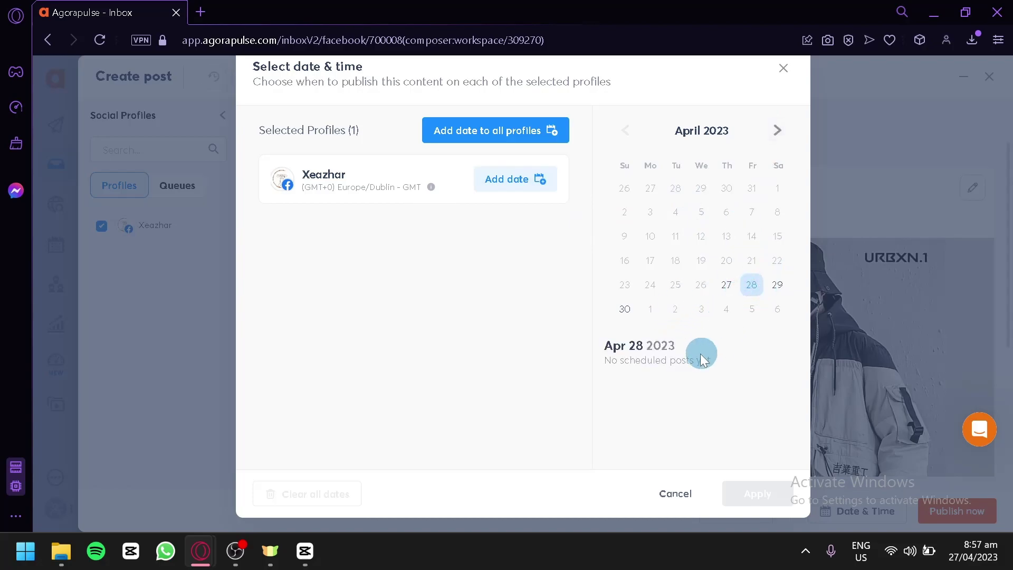
pyautogui.click(504, 177)
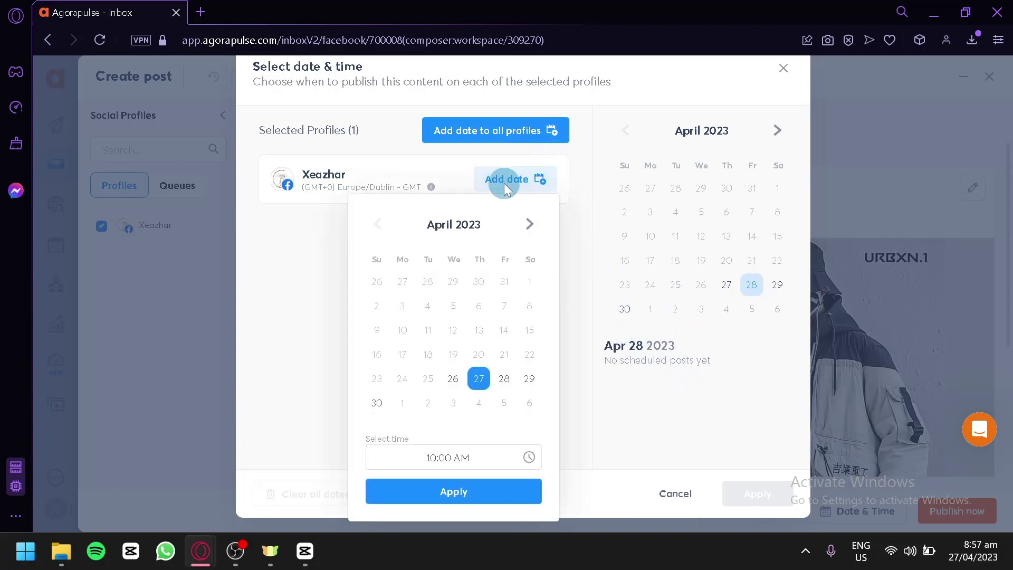
pyautogui.click(516, 491)
pyautogui.click(758, 493)
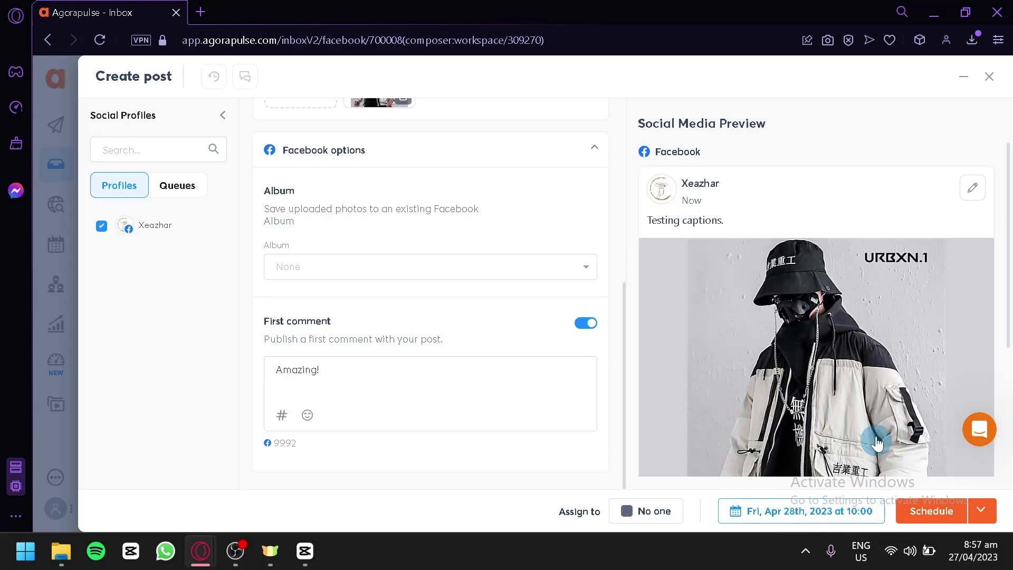
# - Switch to Publish now and acknowledge the new calendar notice
pyautogui.scroll(-3, 876, 417)
pyautogui.scroll(3, 929, 454)
pyautogui.click(979, 520)
pyautogui.click(948, 480)
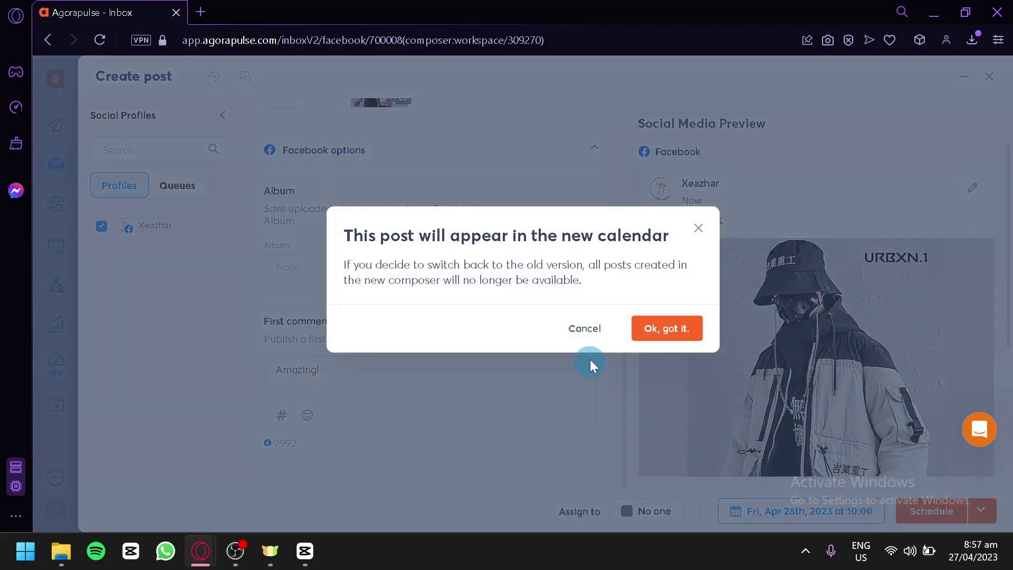
pyautogui.click(586, 330)
pyautogui.click(653, 330)
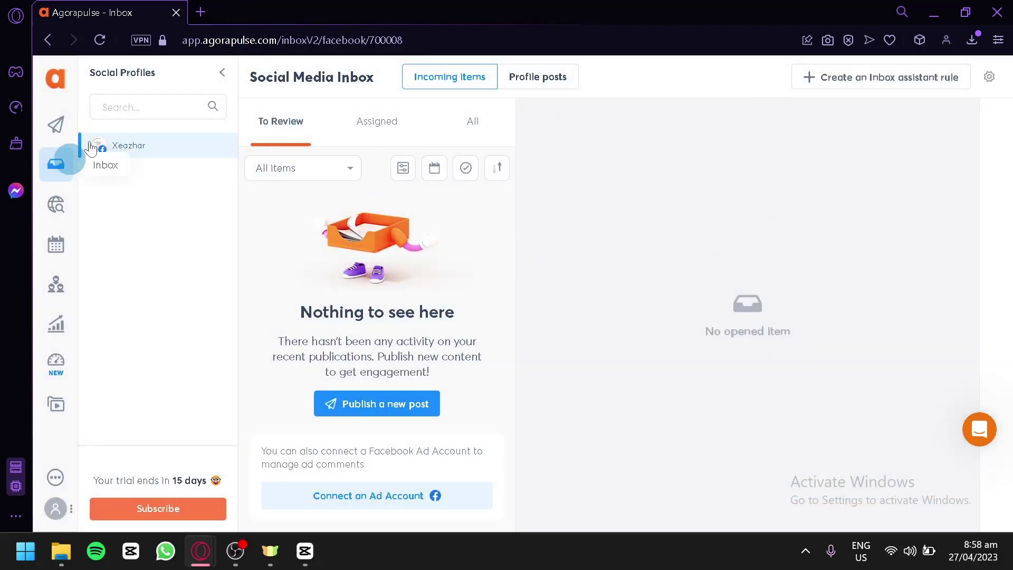
# - Browse the Assigned, All and Profile posts inbox views, then the Listening page
pyautogui.click(396, 116)
pyautogui.click(468, 119)
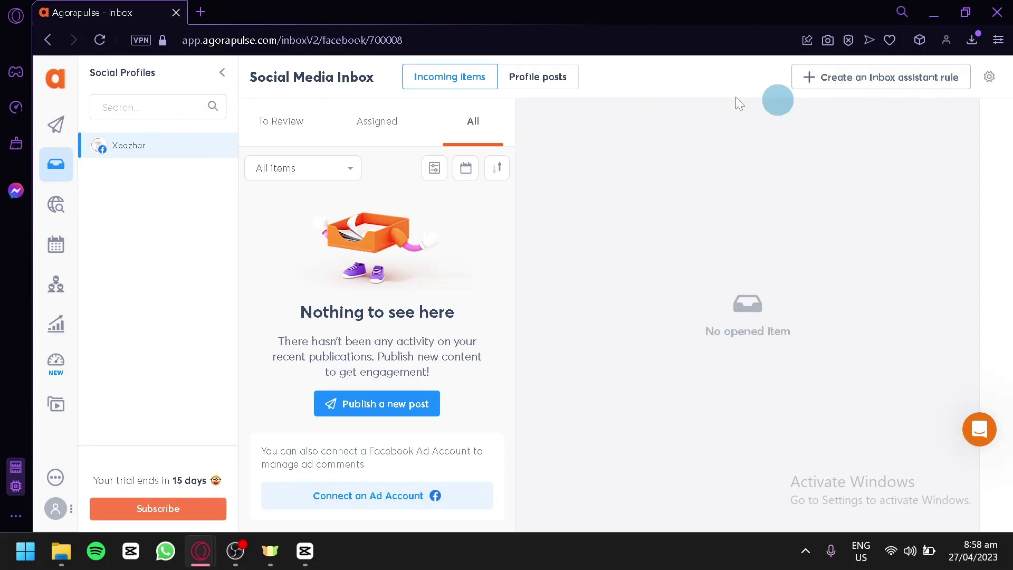
pyautogui.click(562, 76)
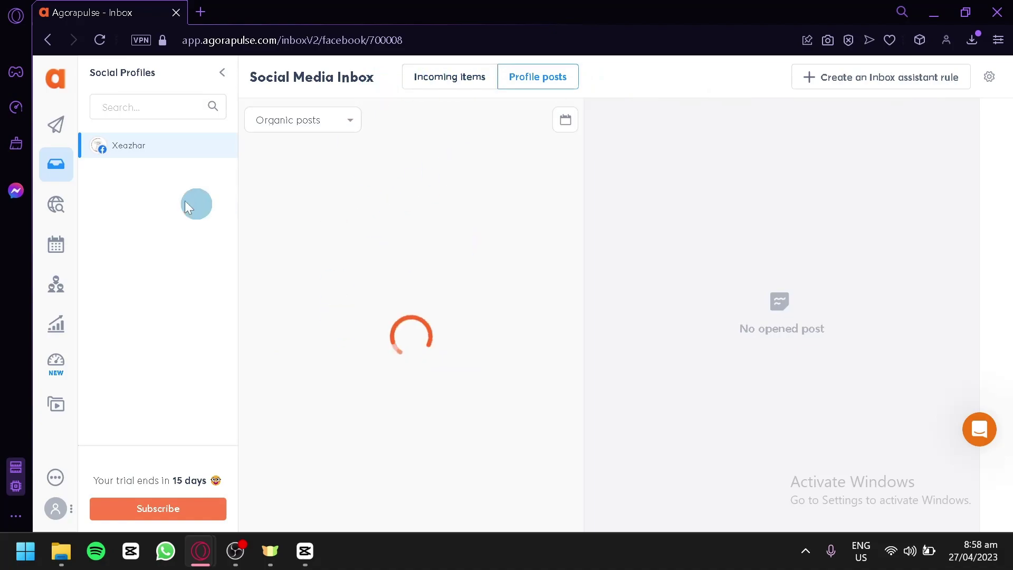
pyautogui.click(57, 206)
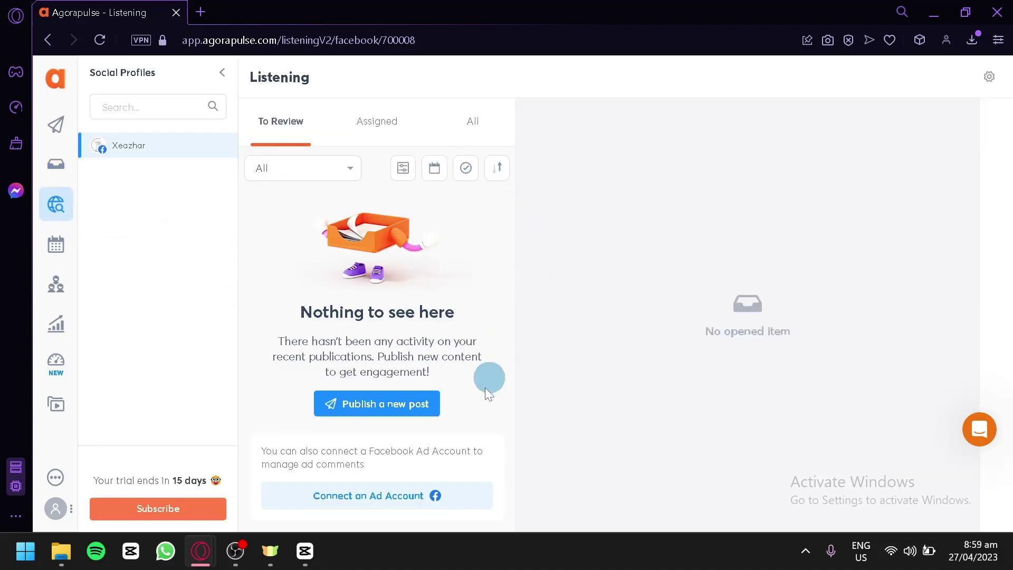
# - Dismiss a briefly opened post composer and go to the April 2023 publishing calendar
pyautogui.click(53, 128)
pyautogui.click(115, 228)
pyautogui.click(163, 228)
pyautogui.click(83, 243)
pyautogui.click(71, 243)
# - Open the Apr 27 published post from the publishing calendar, review its statistics, and close it
pyautogui.click(58, 260)
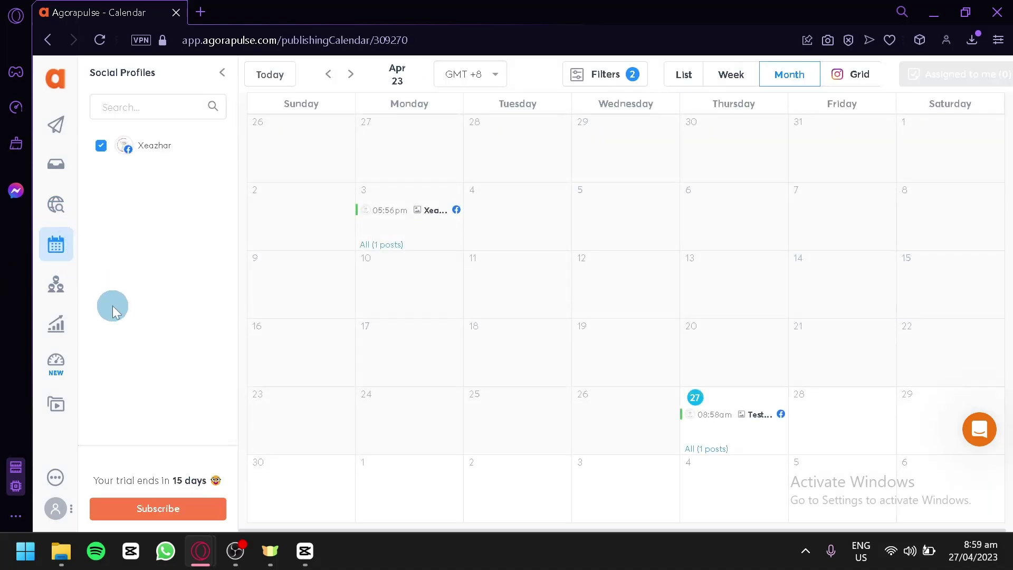
pyautogui.click(725, 418)
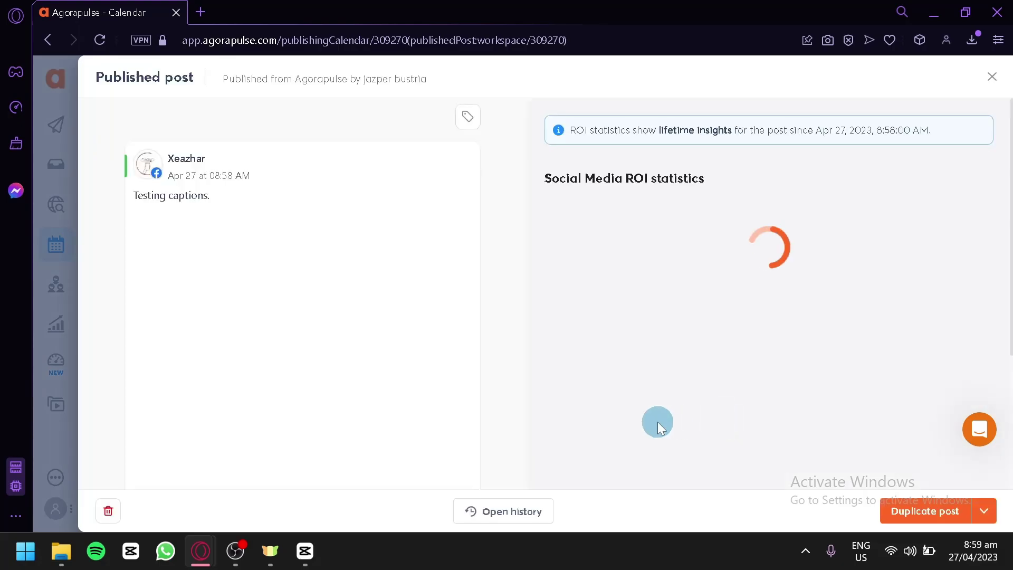
pyautogui.scroll(-5, 422, 290)
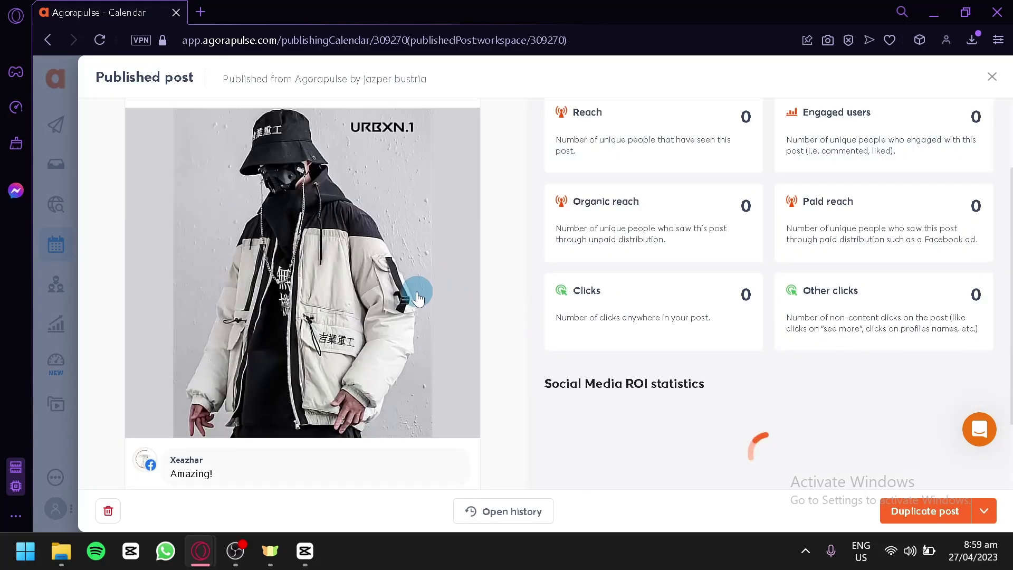
pyautogui.scroll(4, 438, 292)
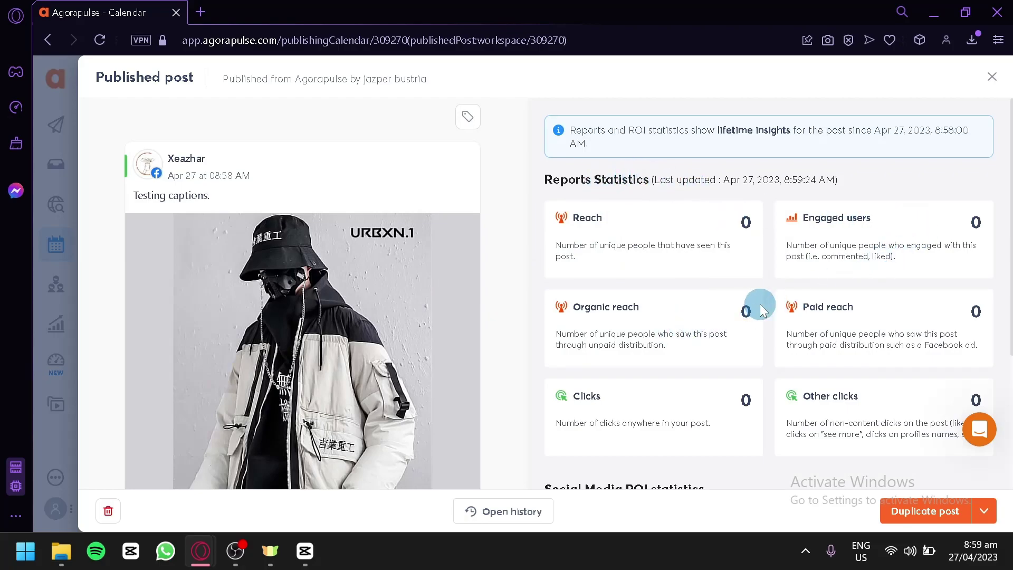
pyautogui.scroll(-2, 953, 316)
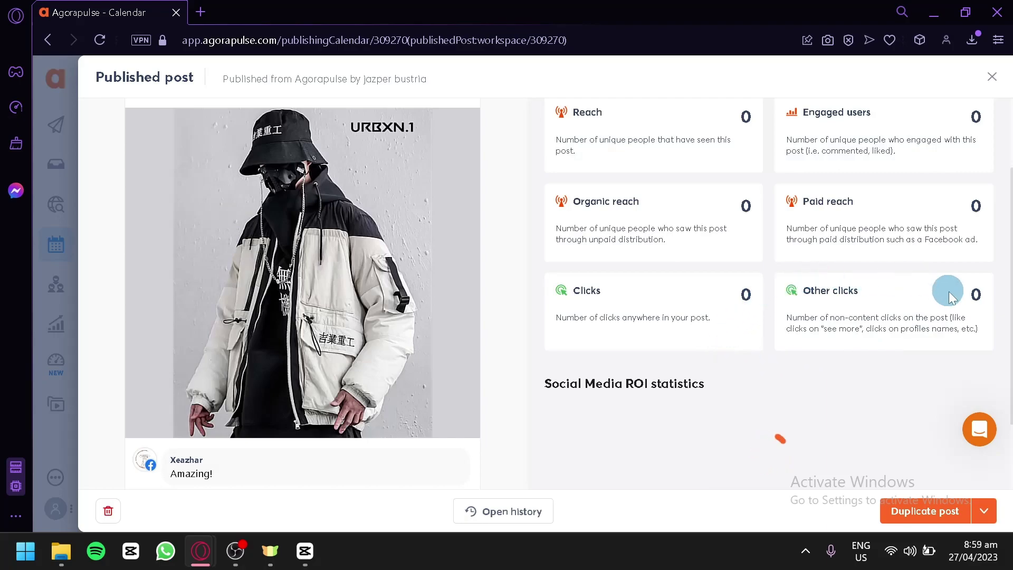
pyautogui.scroll(-2, 915, 305)
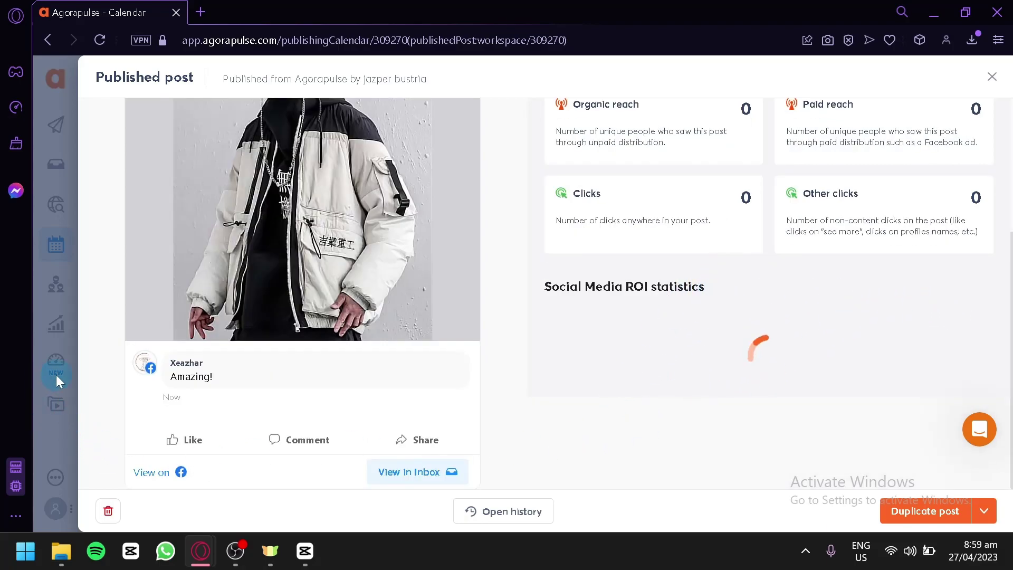
pyautogui.click(992, 78)
# - Visit Fans & Followers, then open the Facebook Audience report overview
pyautogui.click(57, 287)
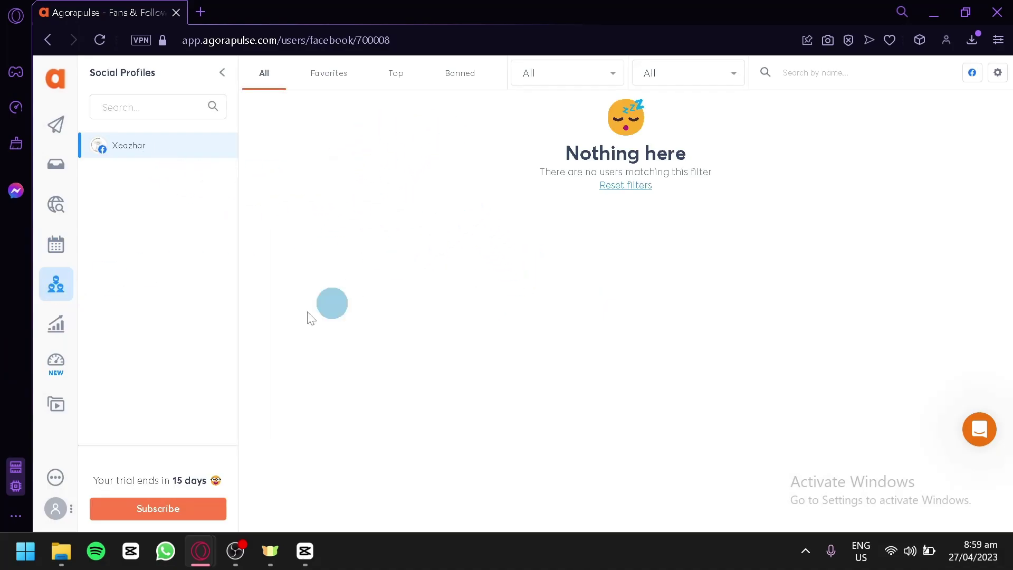
pyautogui.click(67, 324)
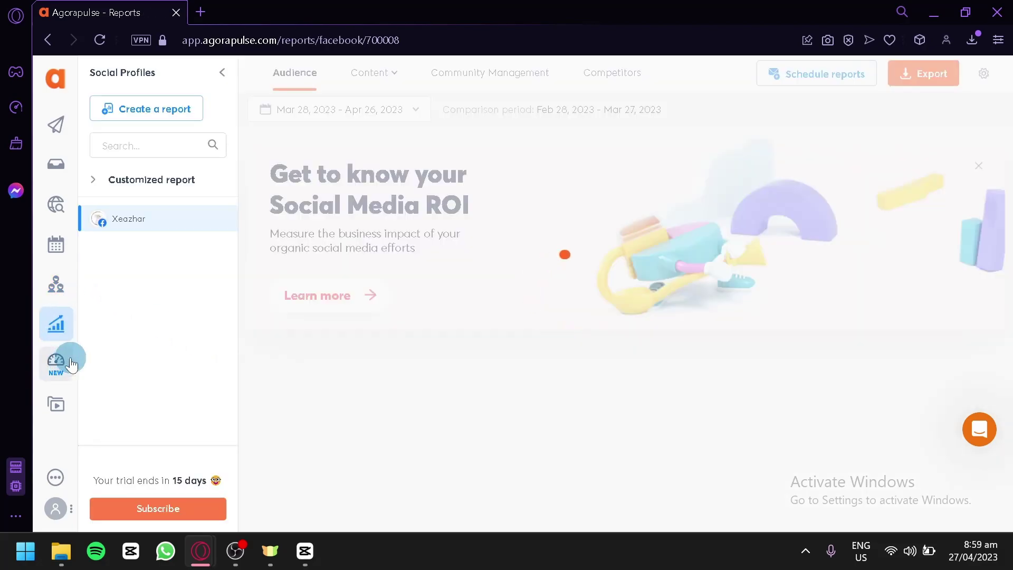
pyautogui.scroll(-4, 815, 288)
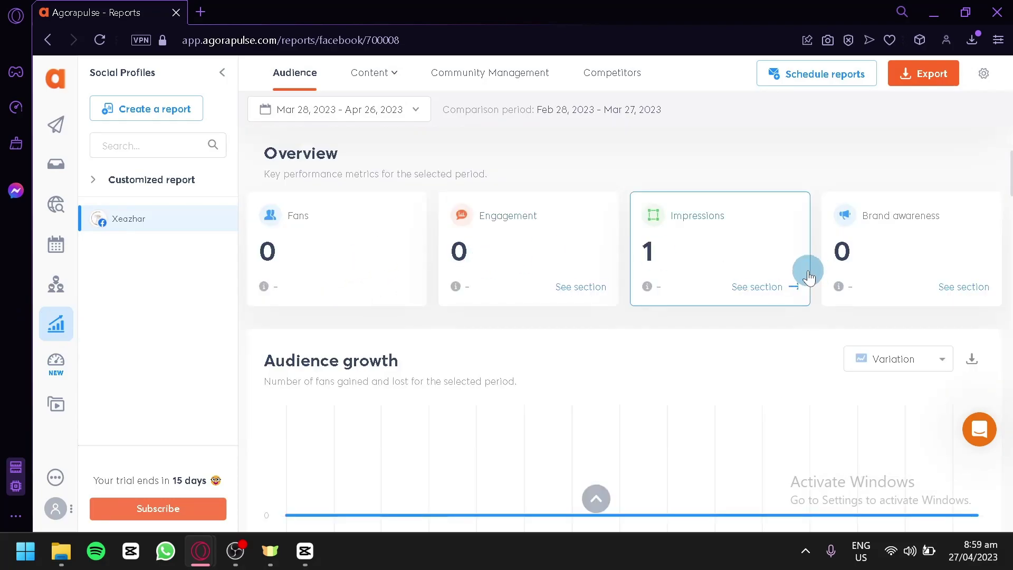
pyautogui.scroll(-6, 911, 246)
# - Scroll through the Audience growth, Impressions and Brand awareness sections for Mar 28 – Apr 26, 2023
pyautogui.scroll(4, 356, 348)
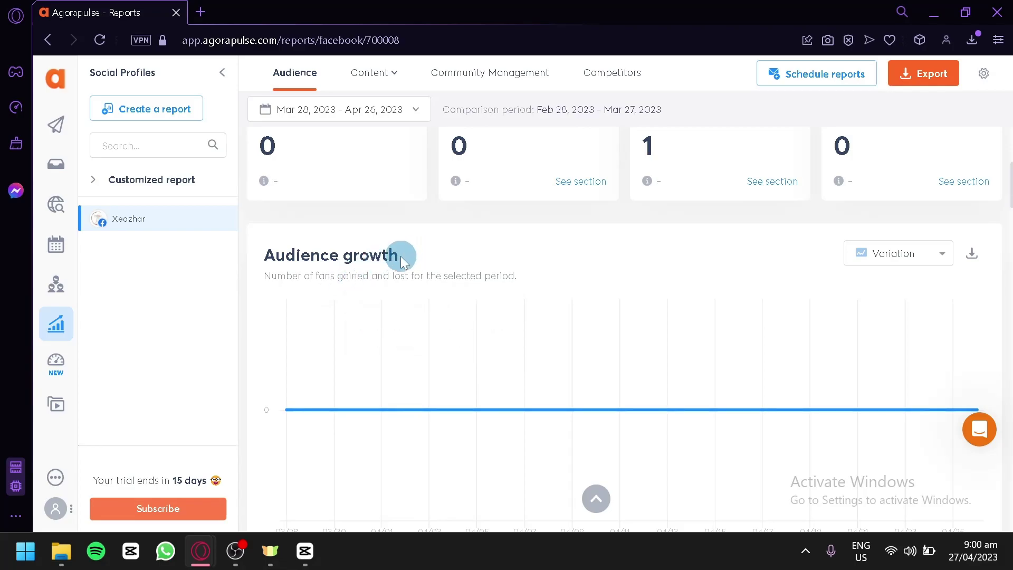
pyautogui.scroll(-10, 402, 261)
pyautogui.scroll(4, 401, 262)
pyautogui.scroll(-4, 403, 262)
pyautogui.scroll(2, 402, 261)
pyautogui.scroll(-7, 369, 245)
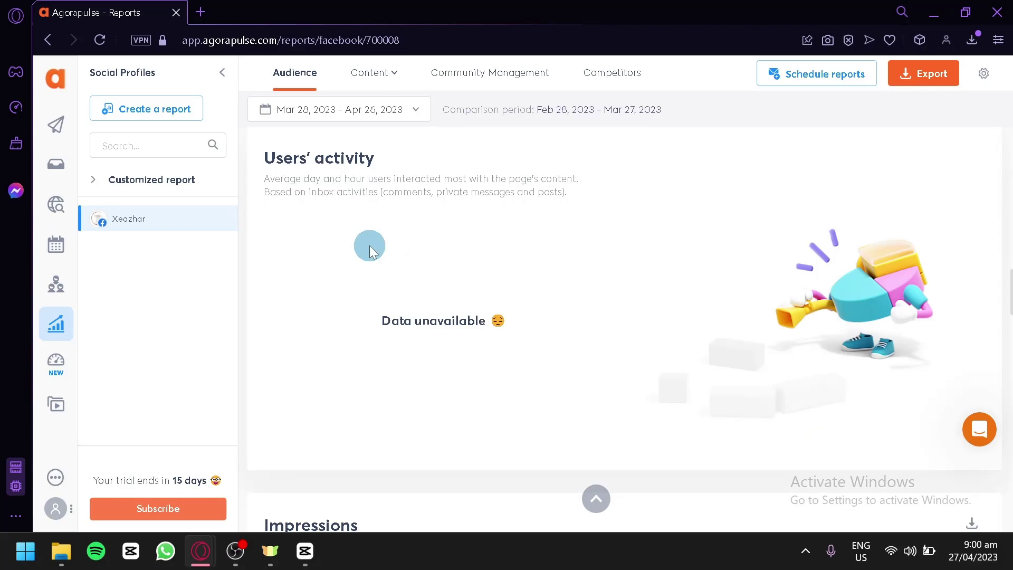
pyautogui.scroll(-10, 370, 245)
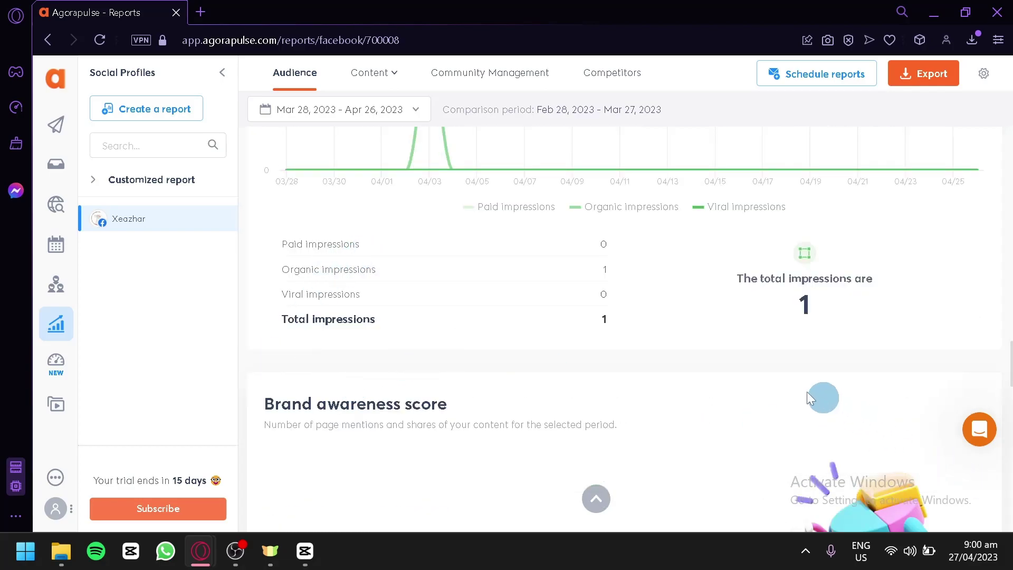
pyautogui.scroll(4, 760, 378)
pyautogui.scroll(-8, 760, 378)
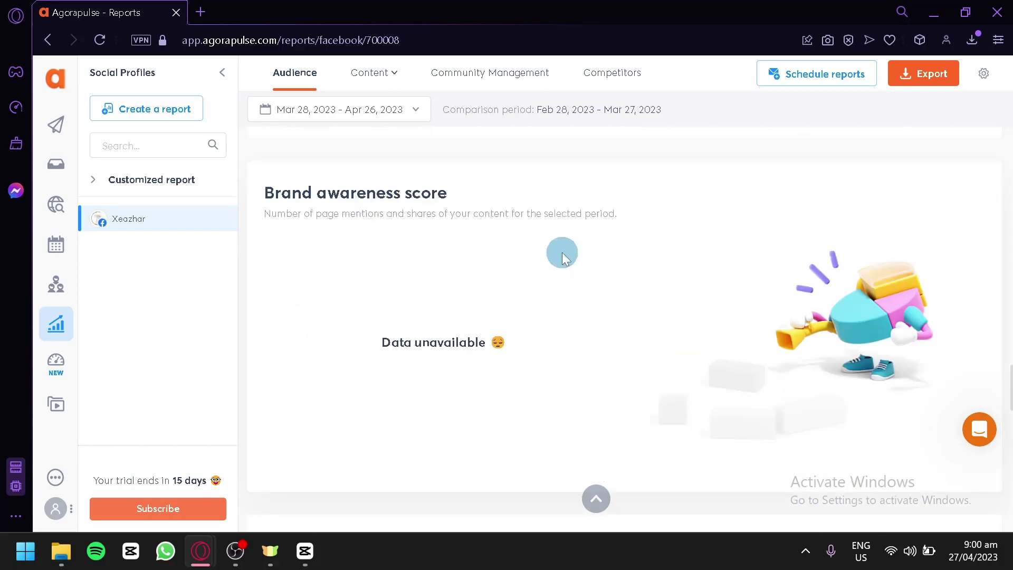
pyautogui.scroll(4, 606, 265)
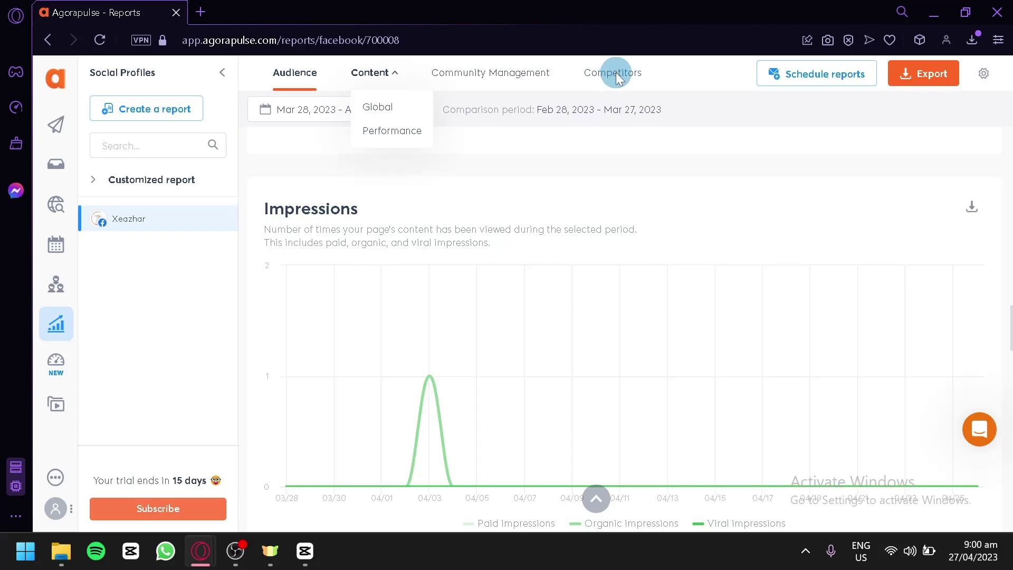
# - Open the Social Media ROI page and scroll through its example Top content table
pyautogui.click(71, 378)
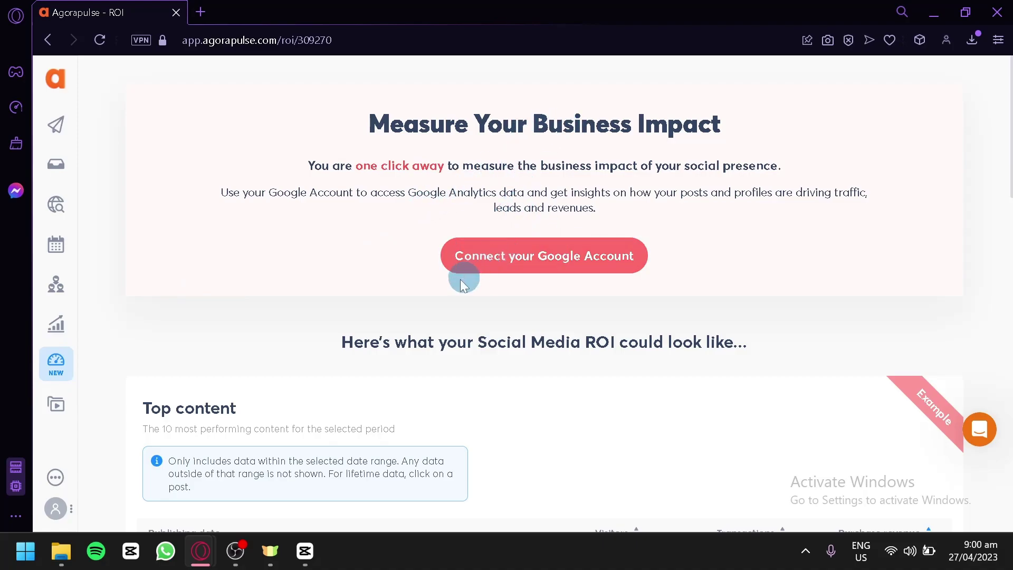
pyautogui.scroll(-8, 412, 330)
pyautogui.scroll(8, 410, 325)
pyautogui.scroll(-10, 543, 277)
pyautogui.scroll(8, 544, 266)
pyautogui.scroll(-6, 502, 295)
pyautogui.scroll(8, 444, 308)
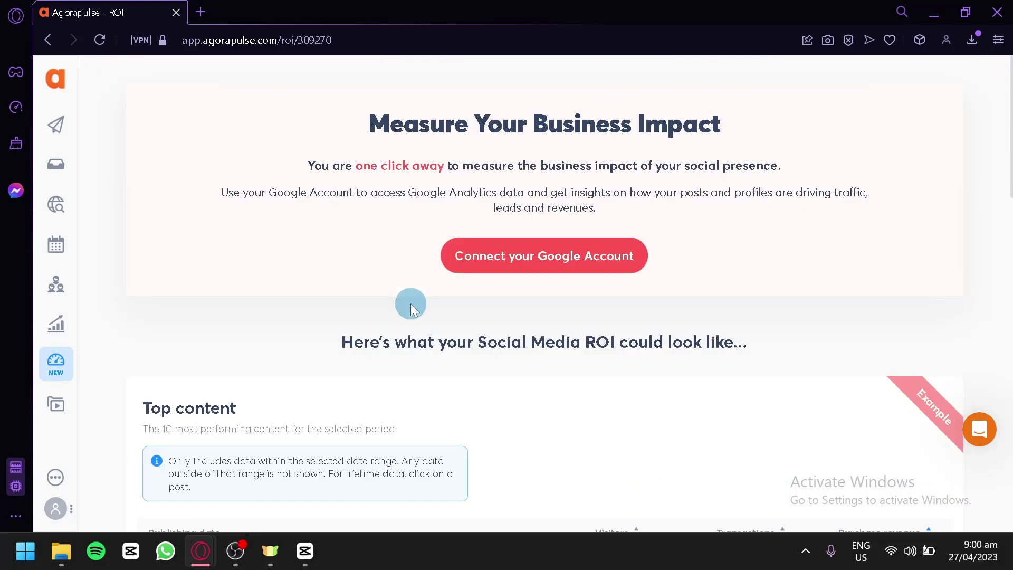
pyautogui.scroll(-12, 394, 277)
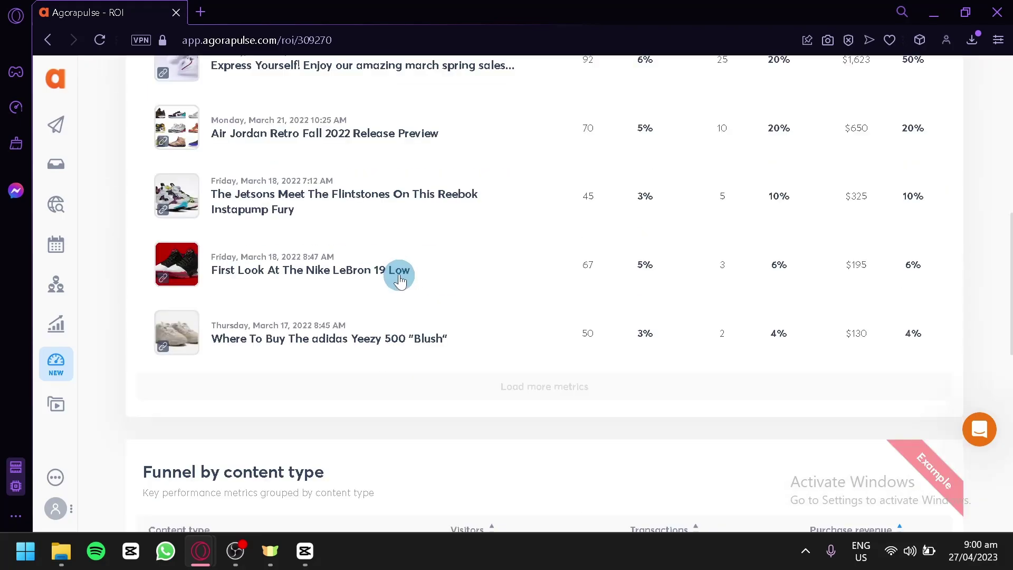
# - Open the Social Media Inbox and discard a post started with Publish a new post
pyautogui.click(56, 164)
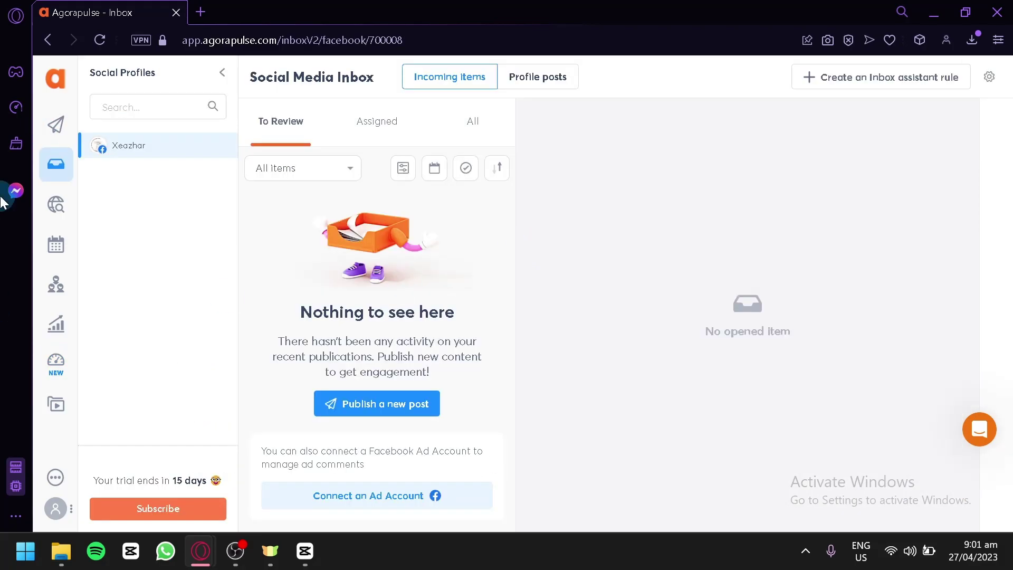
pyautogui.click(390, 407)
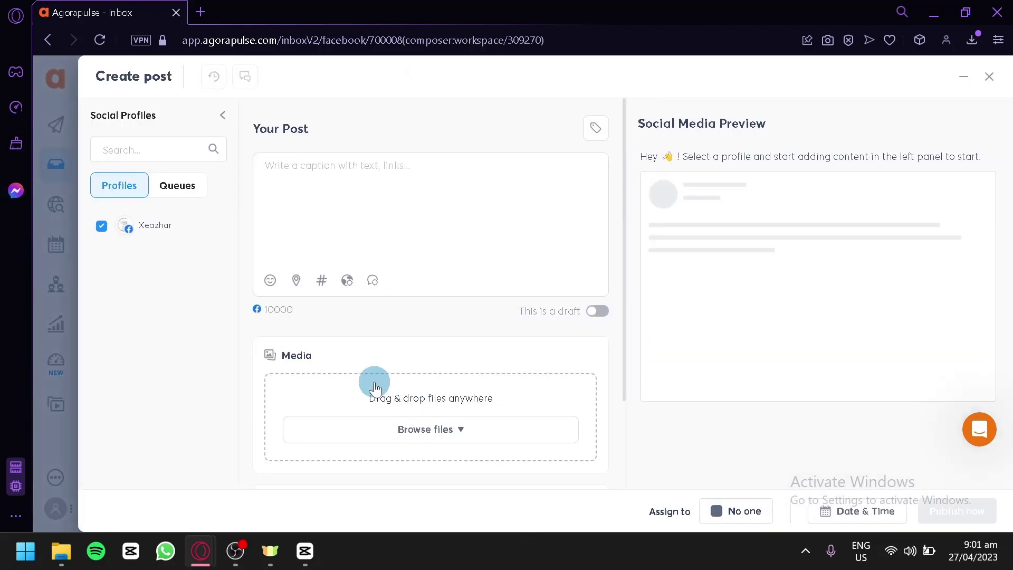
pyautogui.scroll(-2, 365, 293)
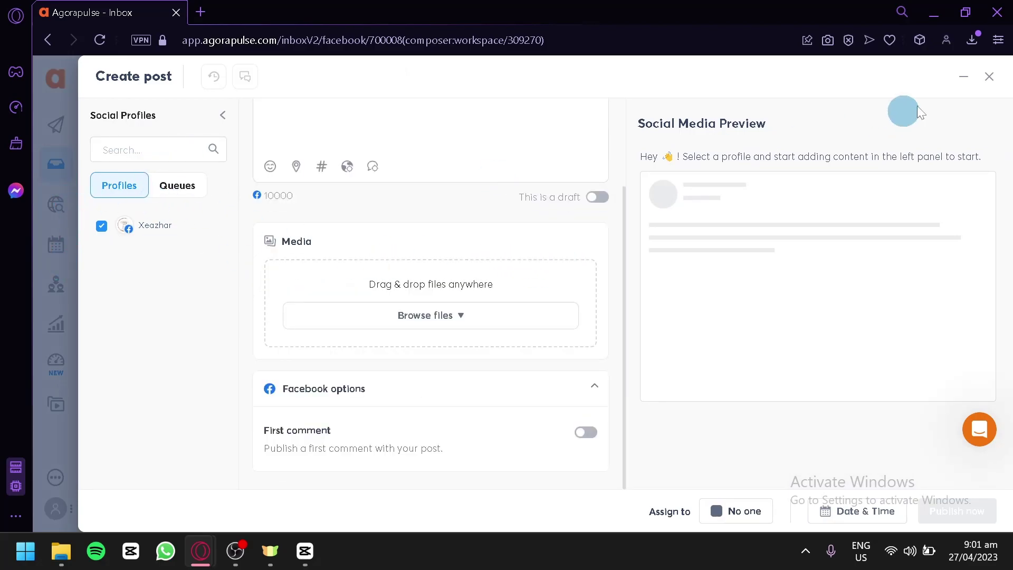
pyautogui.click(990, 76)
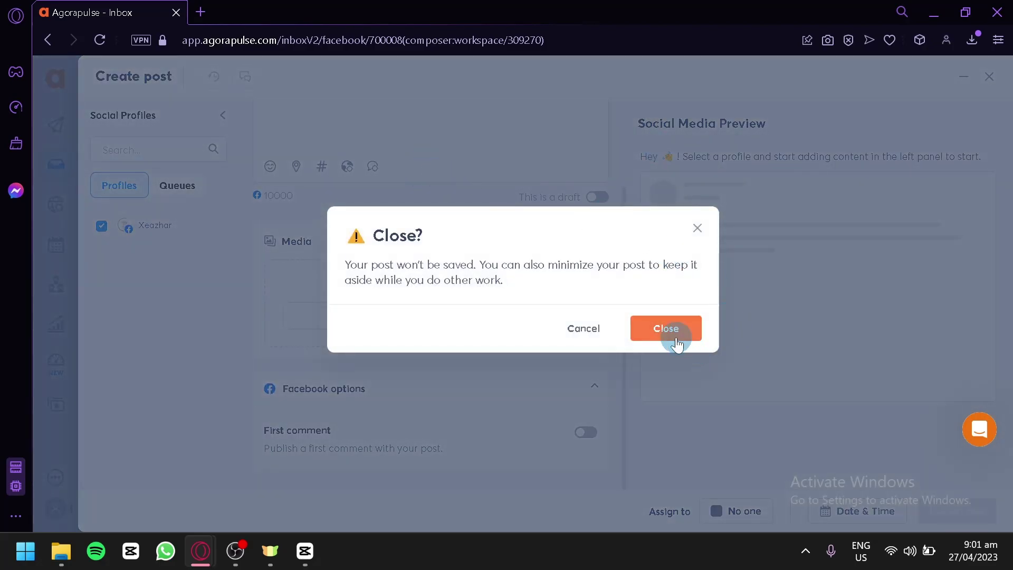
pyautogui.click(678, 343)
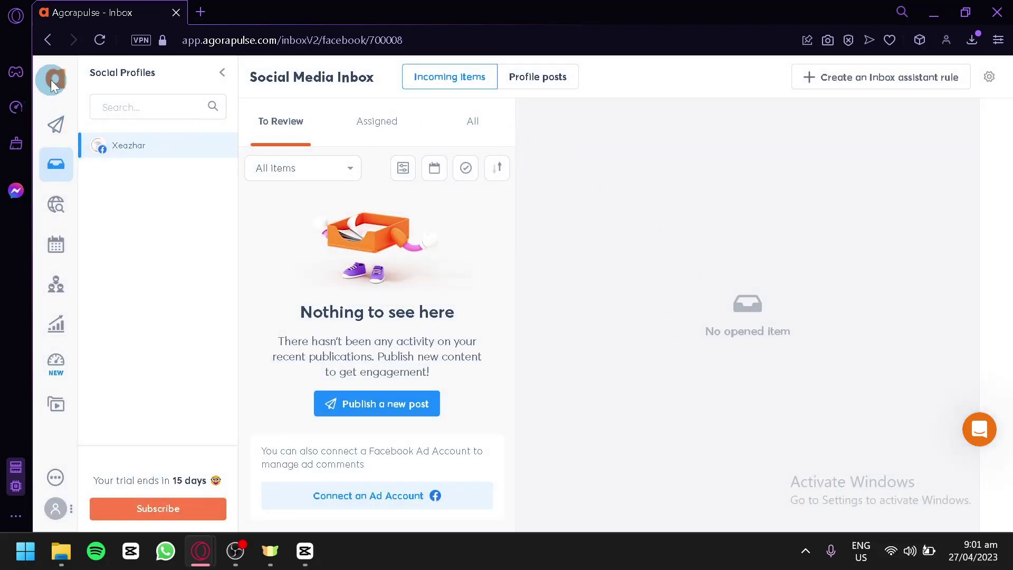
# - Start another post from the paper-plane icon and discard it unsaved
pyautogui.click(65, 124)
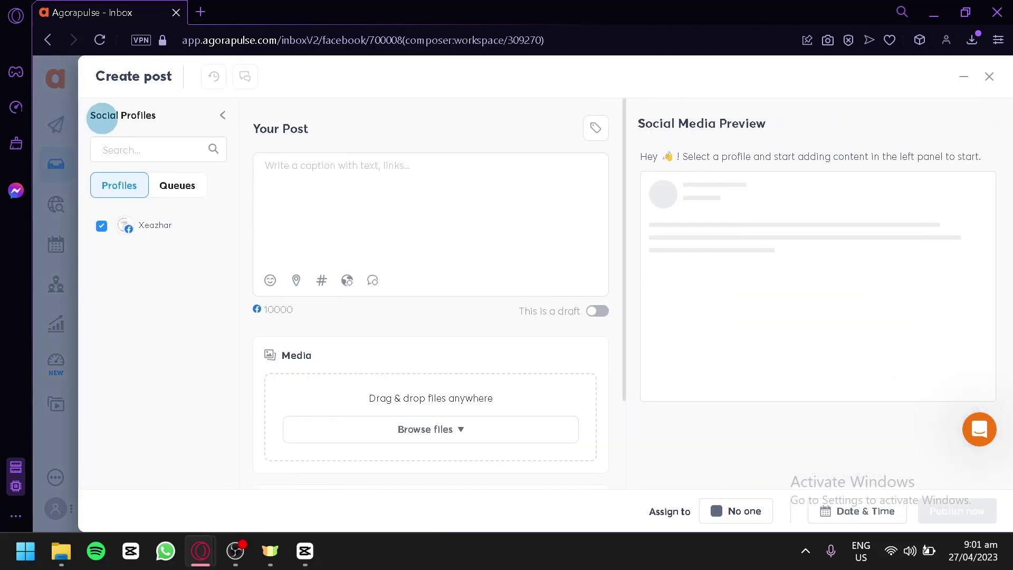
pyautogui.click(991, 79)
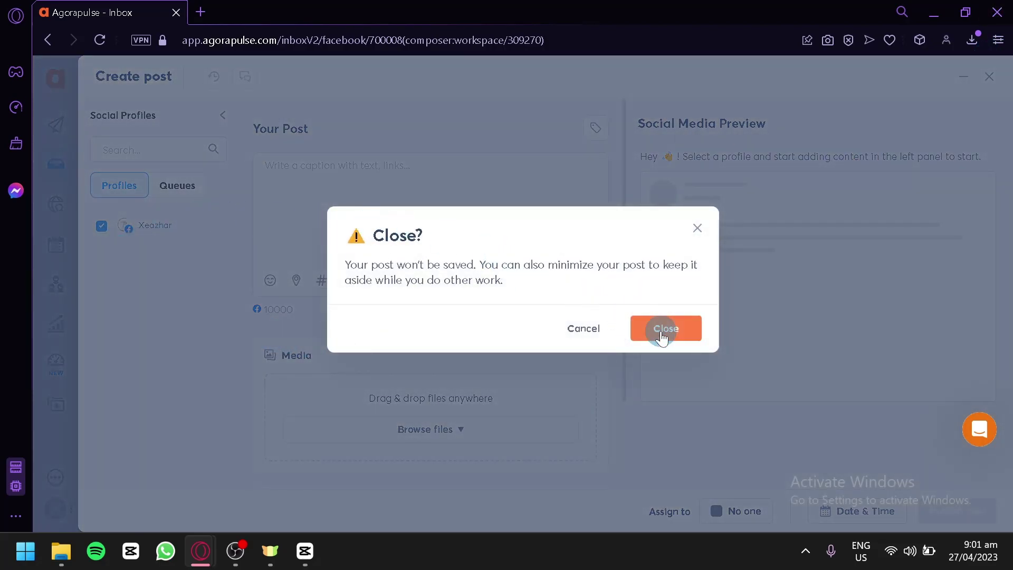
pyautogui.click(658, 330)
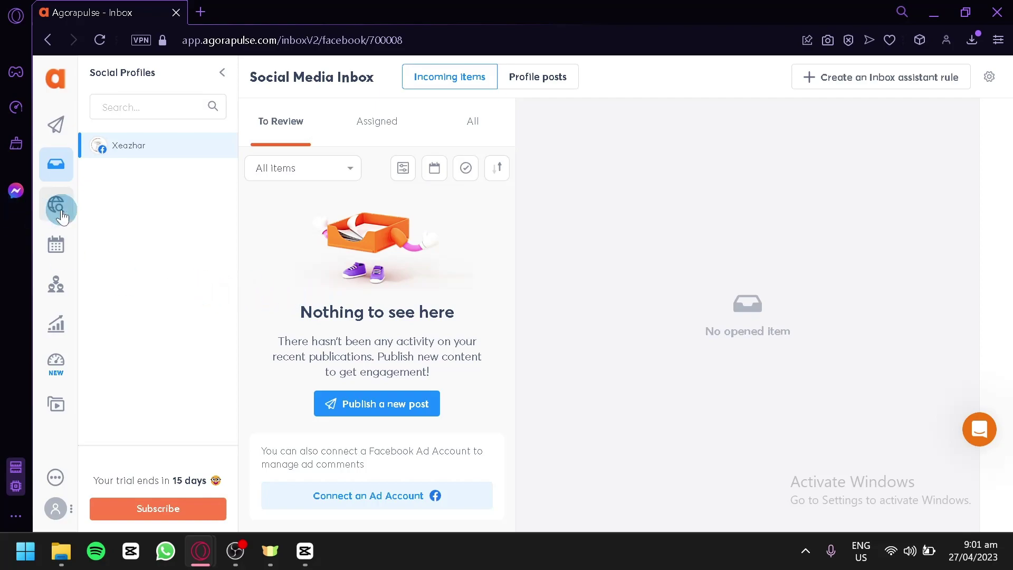
# - Open the subscription page and review the Standard, Professional, Advanced and Custom plan features
pyautogui.click(104, 509)
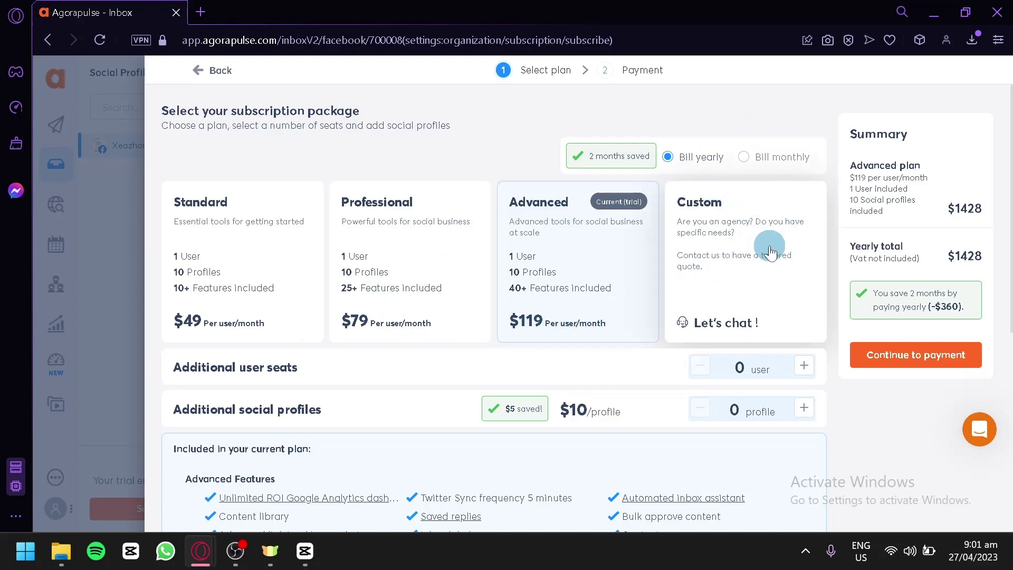
pyautogui.scroll(-5, 786, 239)
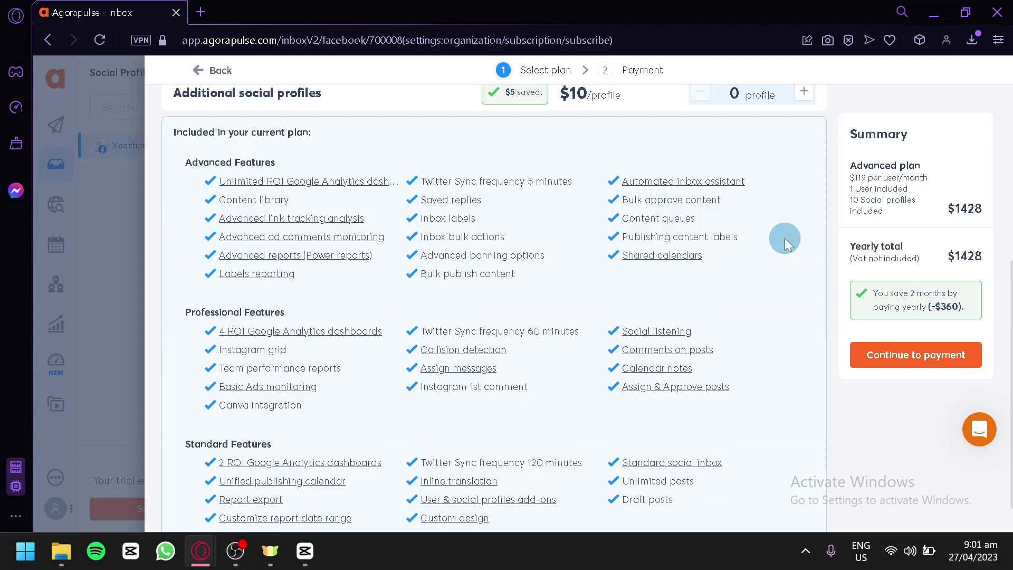
pyautogui.scroll(2, 459, 260)
pyautogui.scroll(-2, 246, 280)
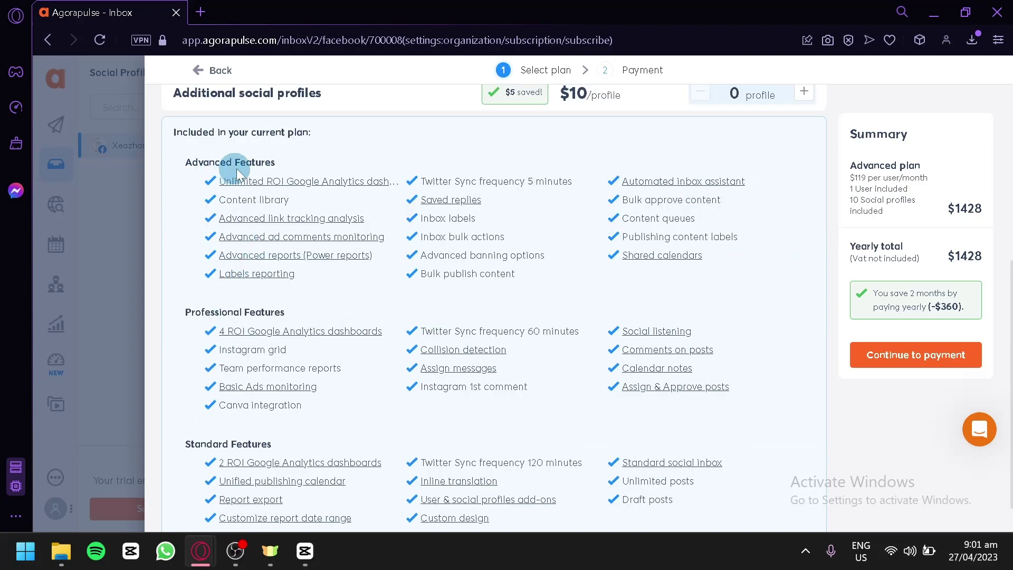
pyautogui.scroll(-1, 437, 295)
pyautogui.scroll(6, 446, 309)
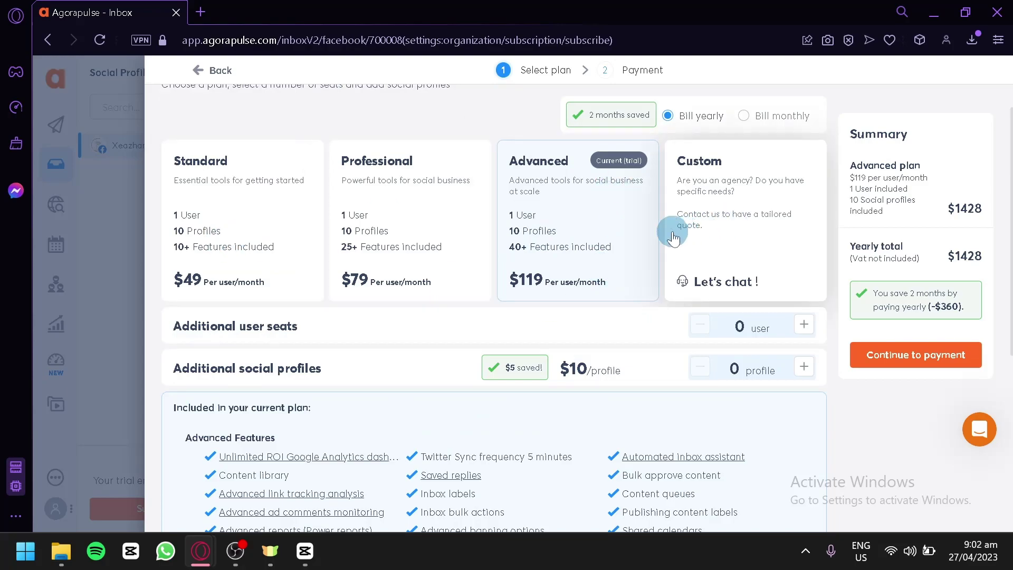
pyautogui.scroll(-9, 674, 238)
pyautogui.scroll(10, 674, 238)
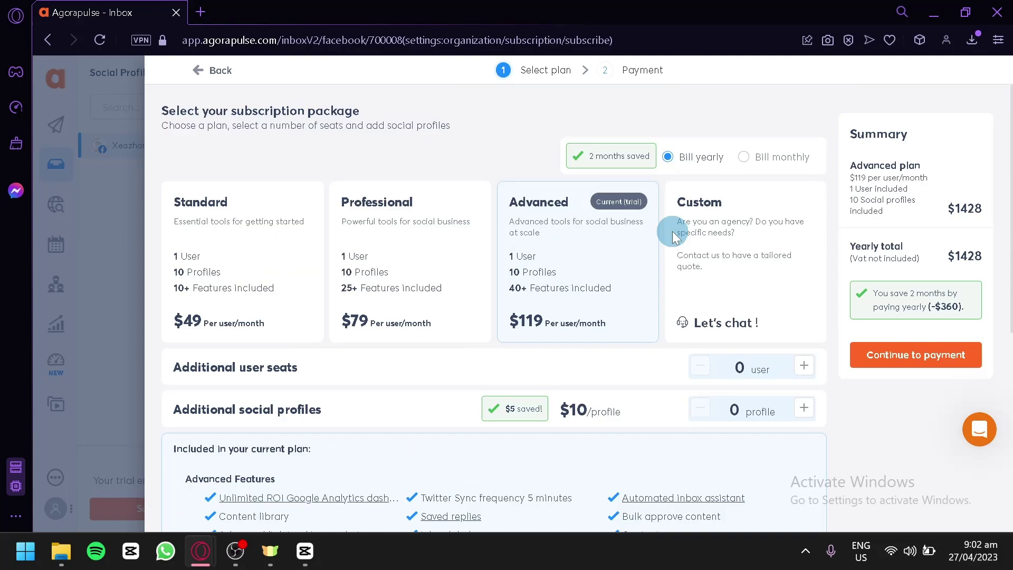